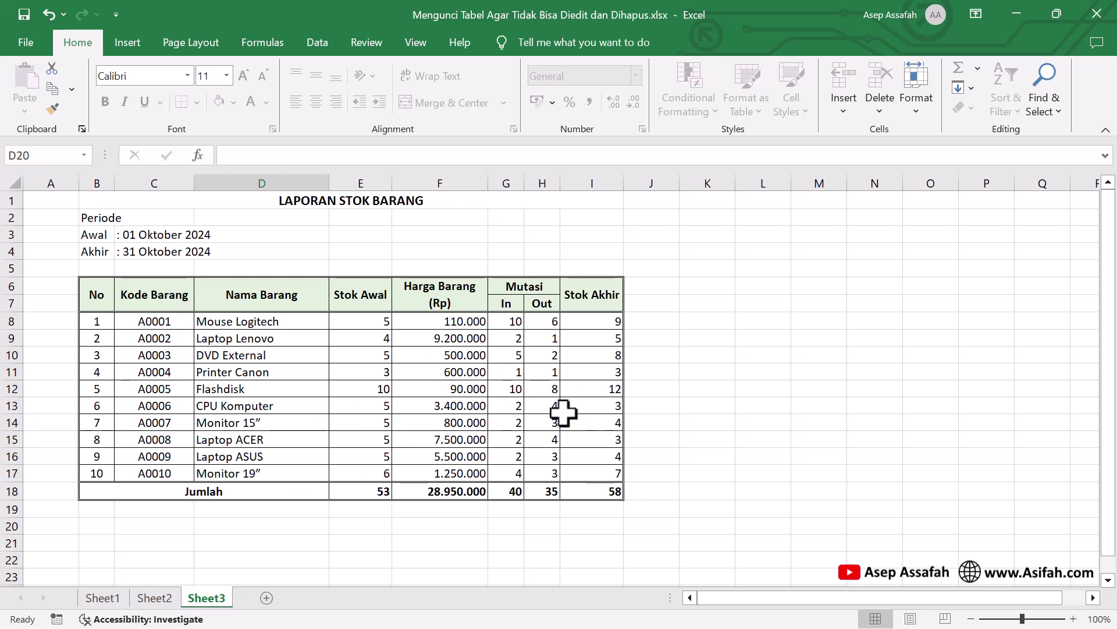
Look over Sheet2's savings table, then select B3:E17 on Sheet1's student score table
left_click(164, 598)
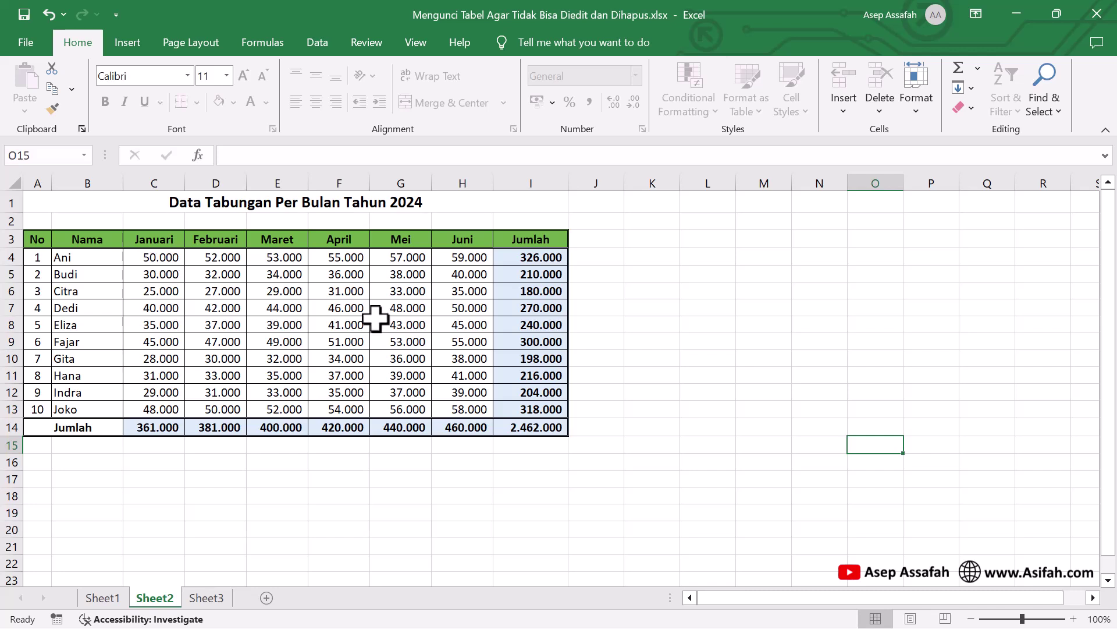
left_click_drag(608, 221, 980, 462)
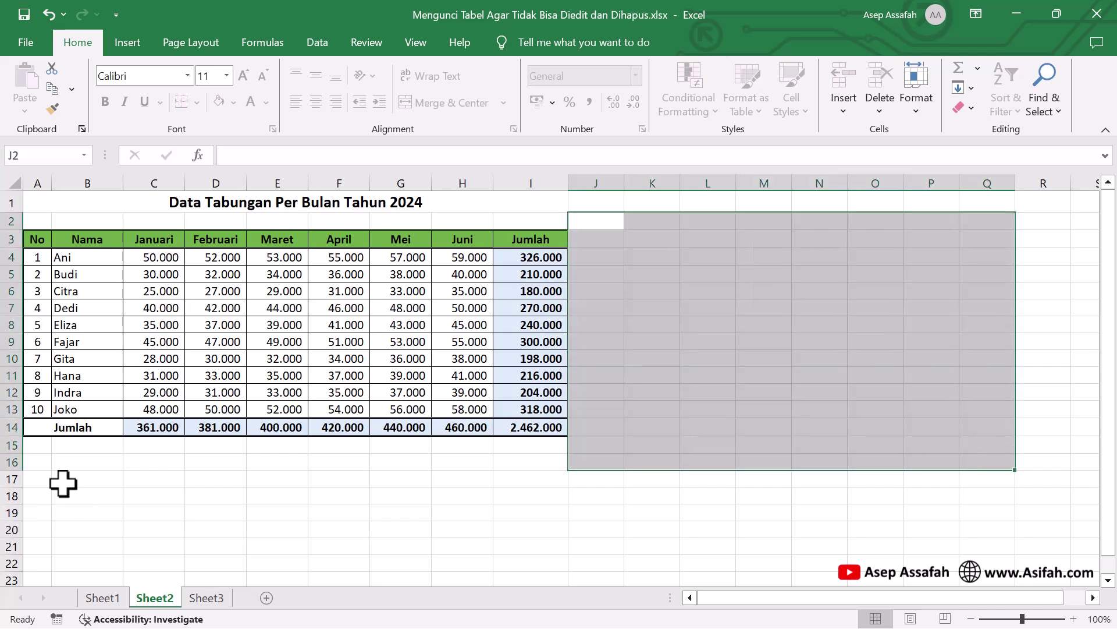
left_click_drag(68, 479, 154, 479)
left_click_drag(290, 477, 1017, 549)
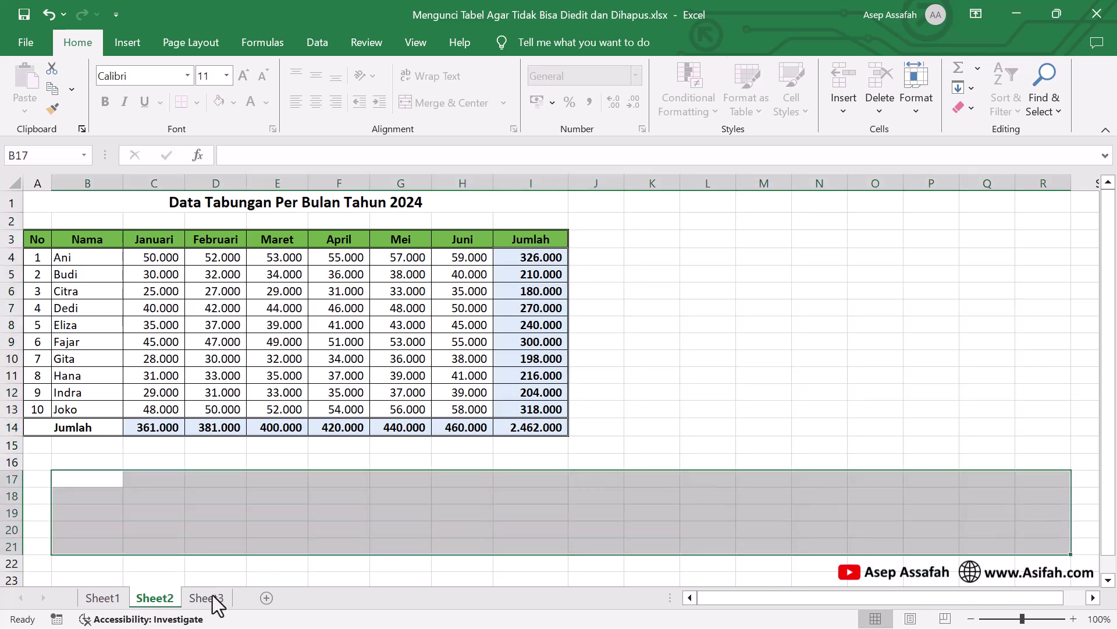
left_click(104, 602)
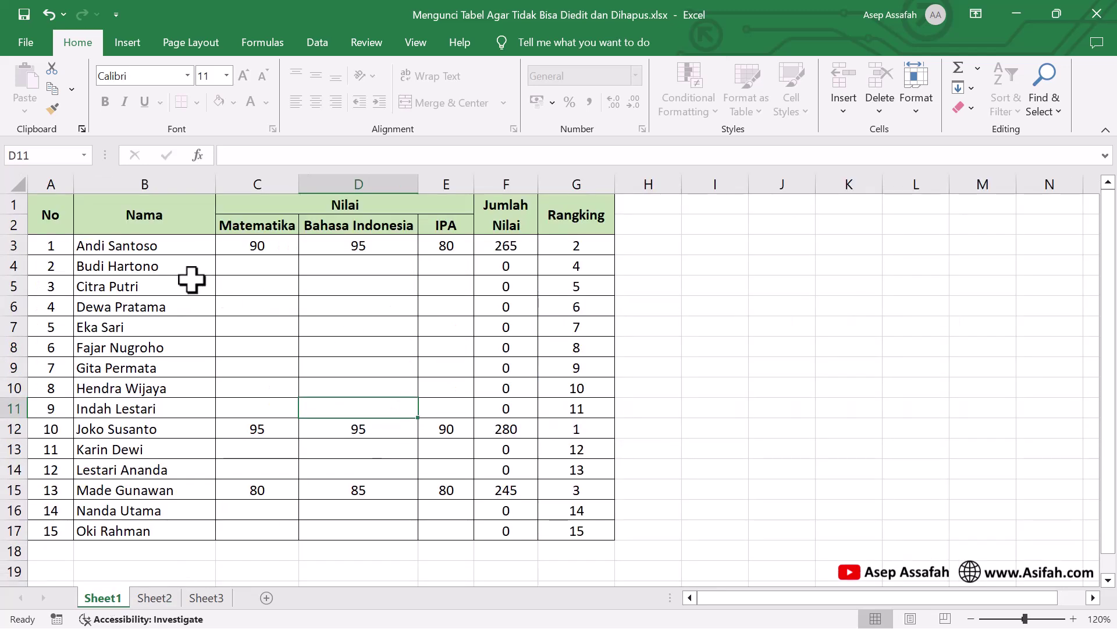
left_click_drag(145, 244, 452, 532)
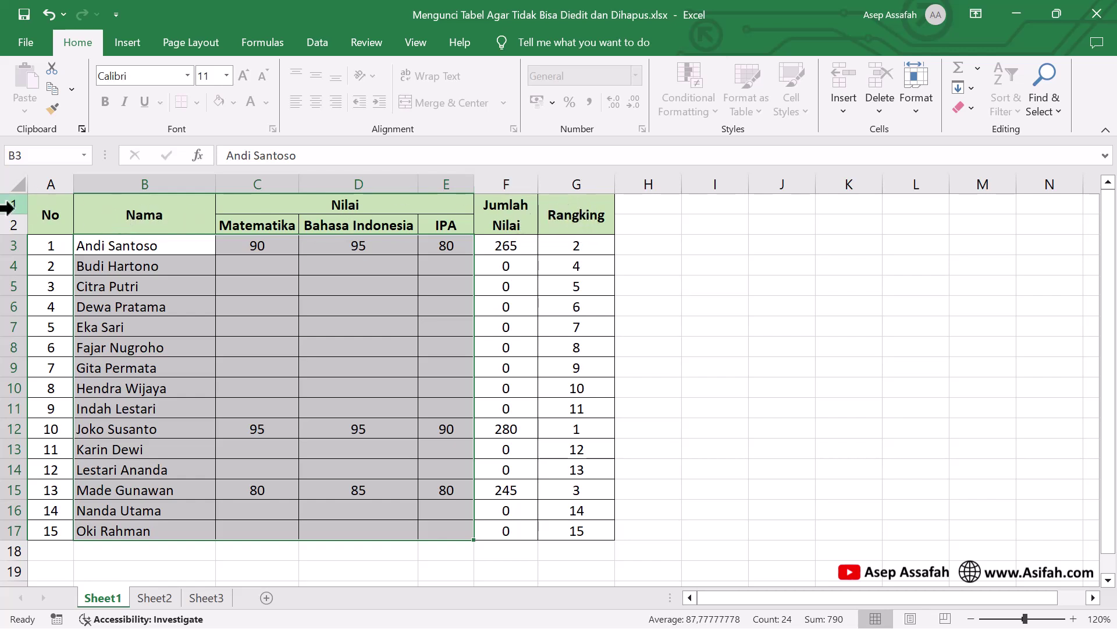
Reduce the selection to cell B3
left_click(158, 250)
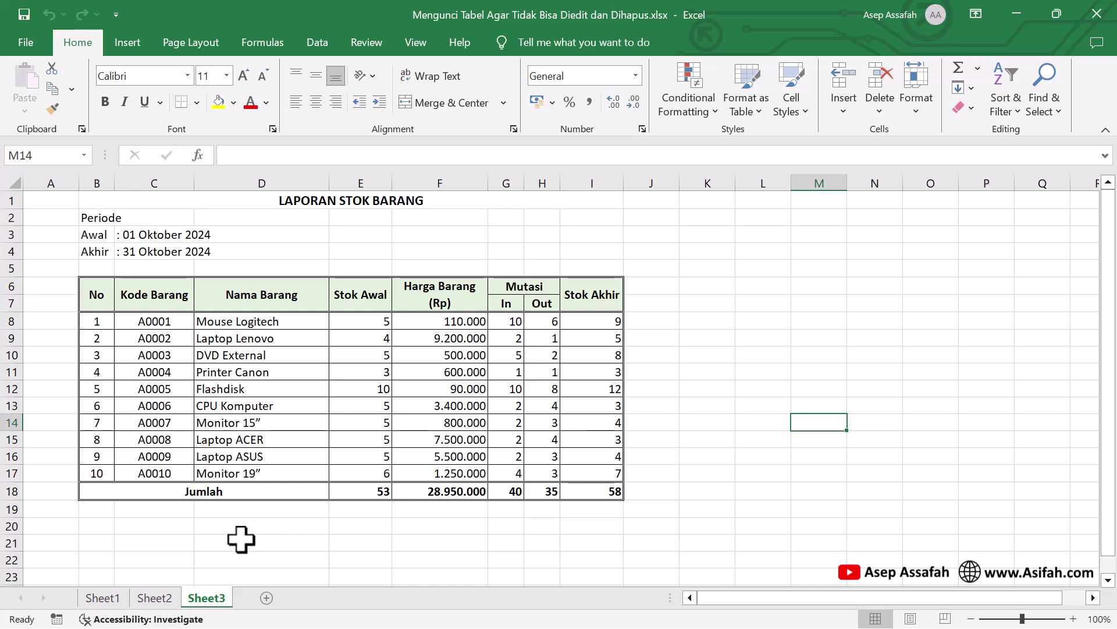
Open Protect Sheet from Sheet3's tab menu, then cancel it without applying
right_click(207, 598)
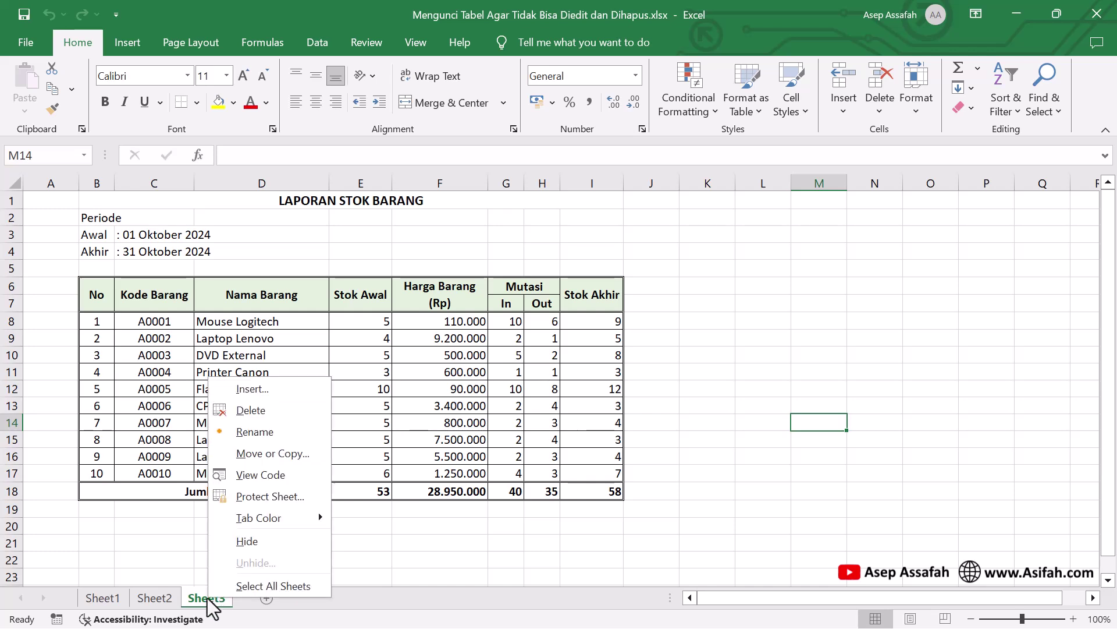
left_click(256, 501)
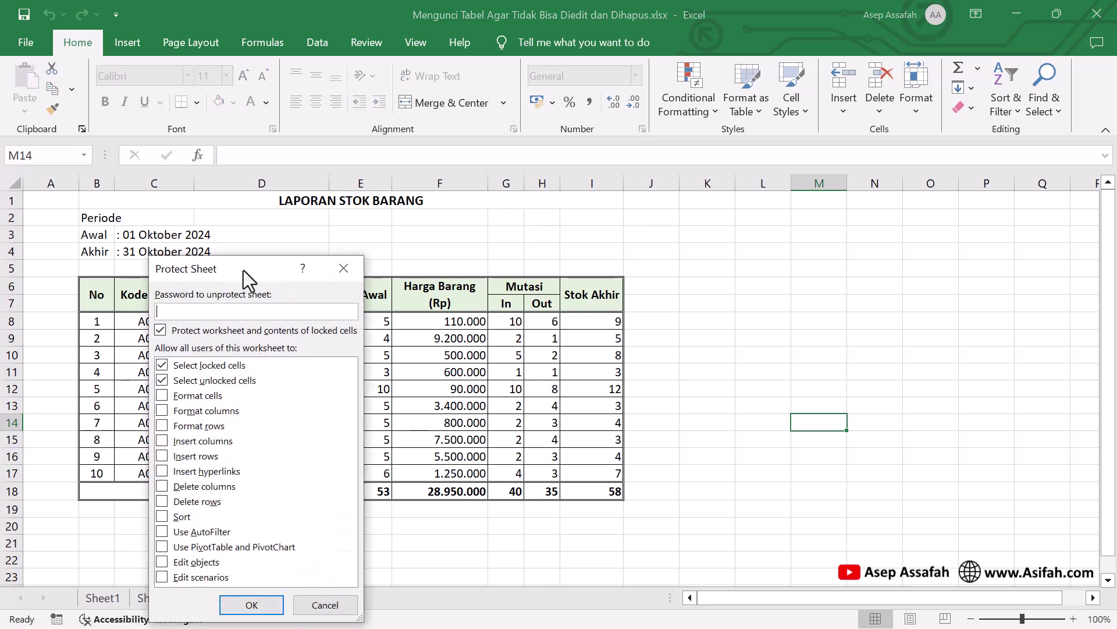
left_click_drag(243, 270, 301, 172)
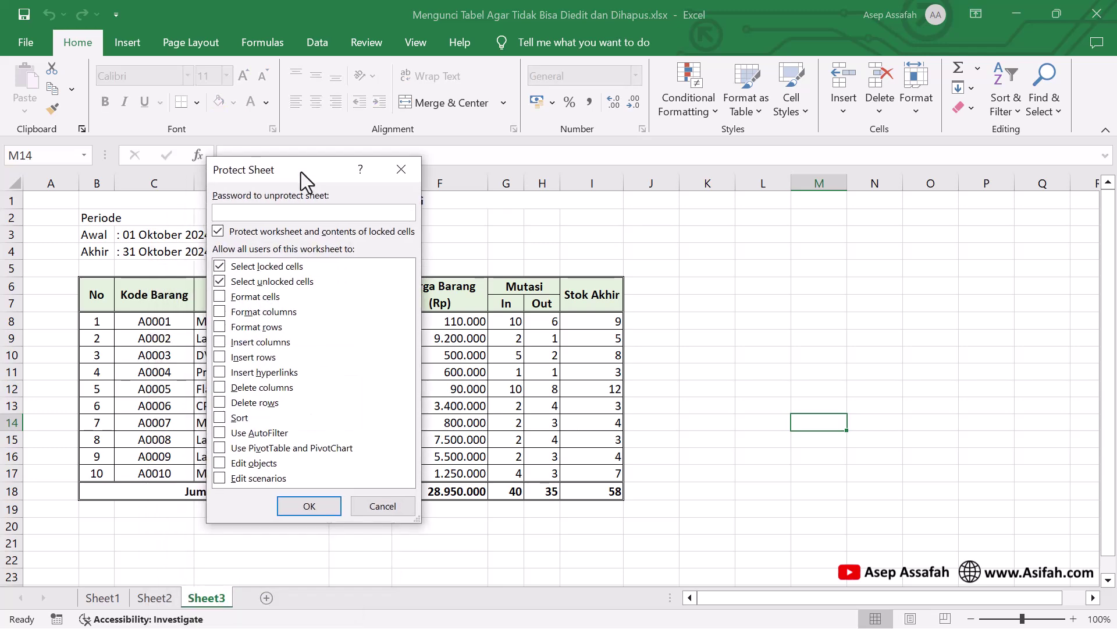
left_click(379, 506)
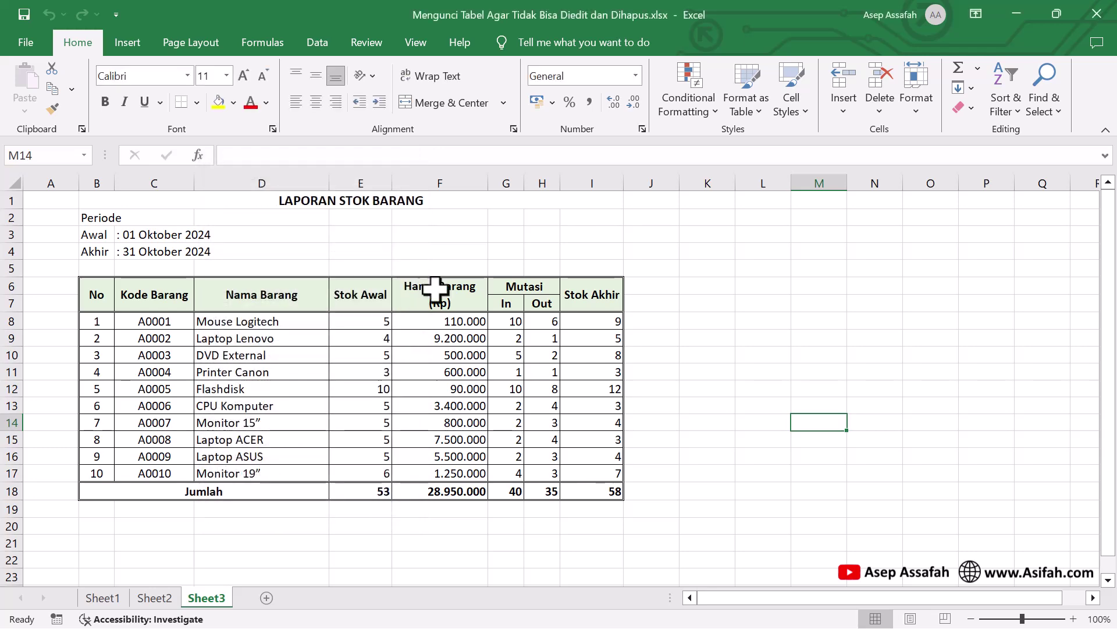
Protect Sheet3 from the Review tab with a password, confirming the password
left_click(373, 41)
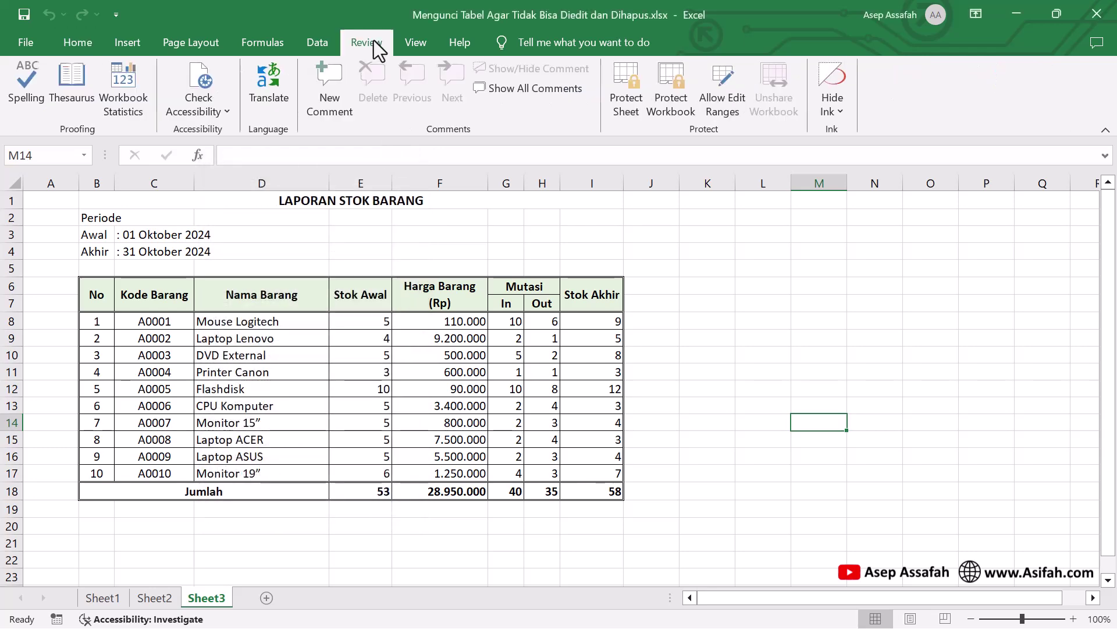
left_click(628, 106)
left_click_drag(610, 208, 570, 125)
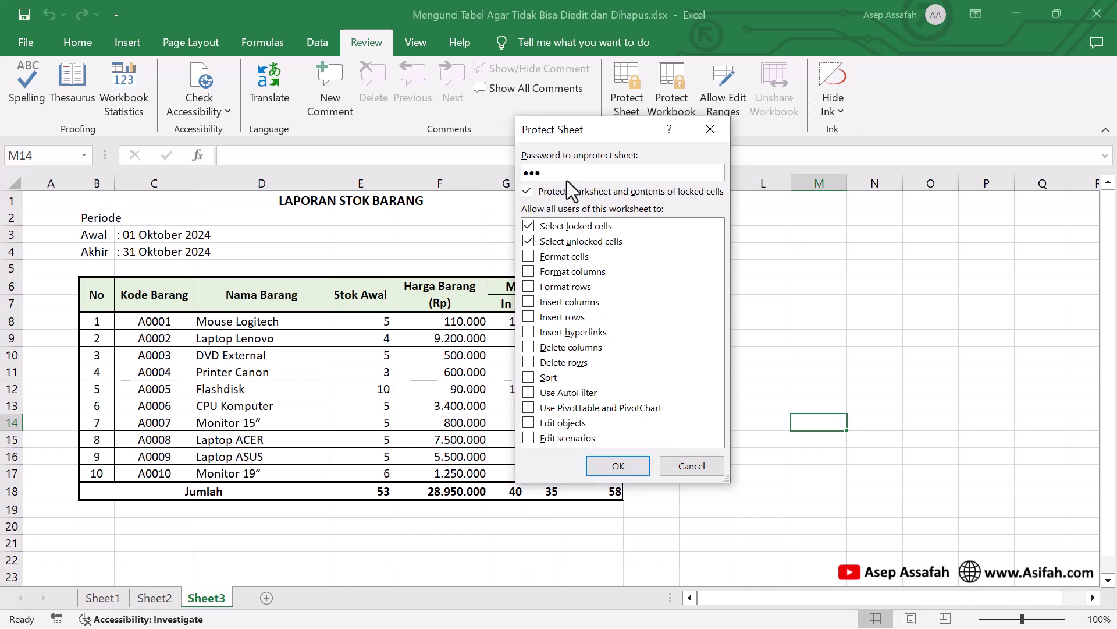
left_click(618, 465)
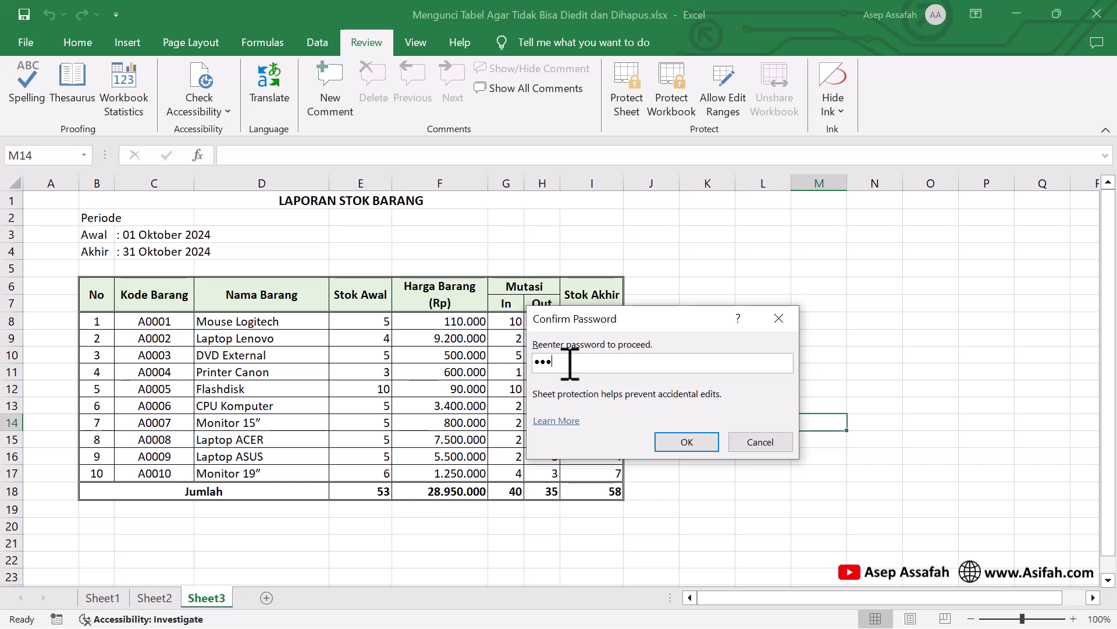
left_click(686, 443)
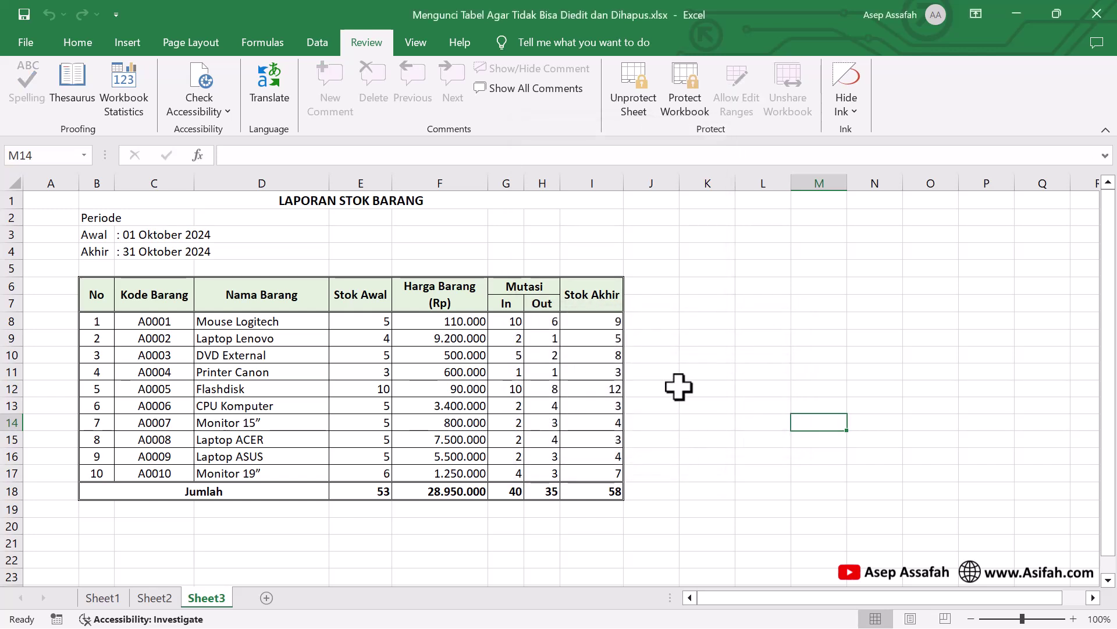
left_click_drag(679, 386, 698, 384)
left_click_drag(444, 332, 516, 349)
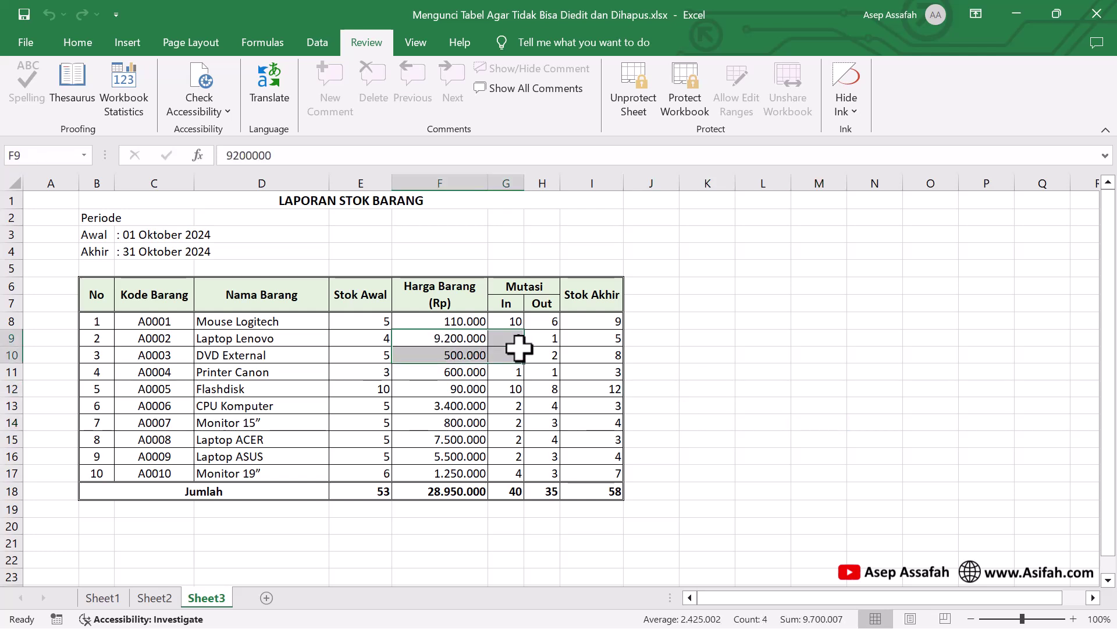
left_click(606, 324)
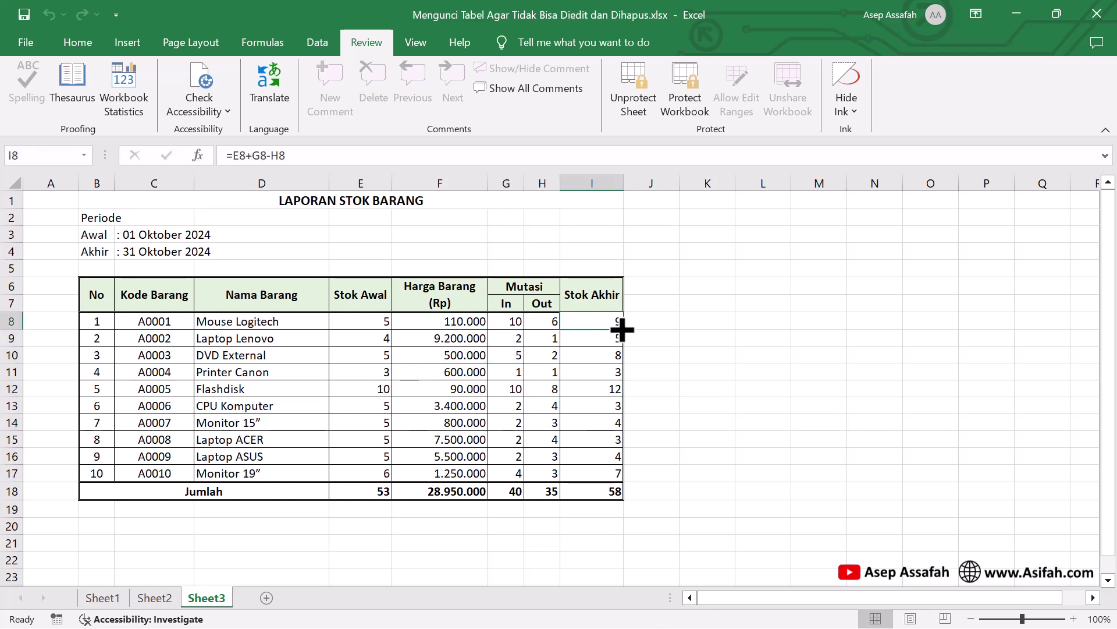
double_click(618, 324)
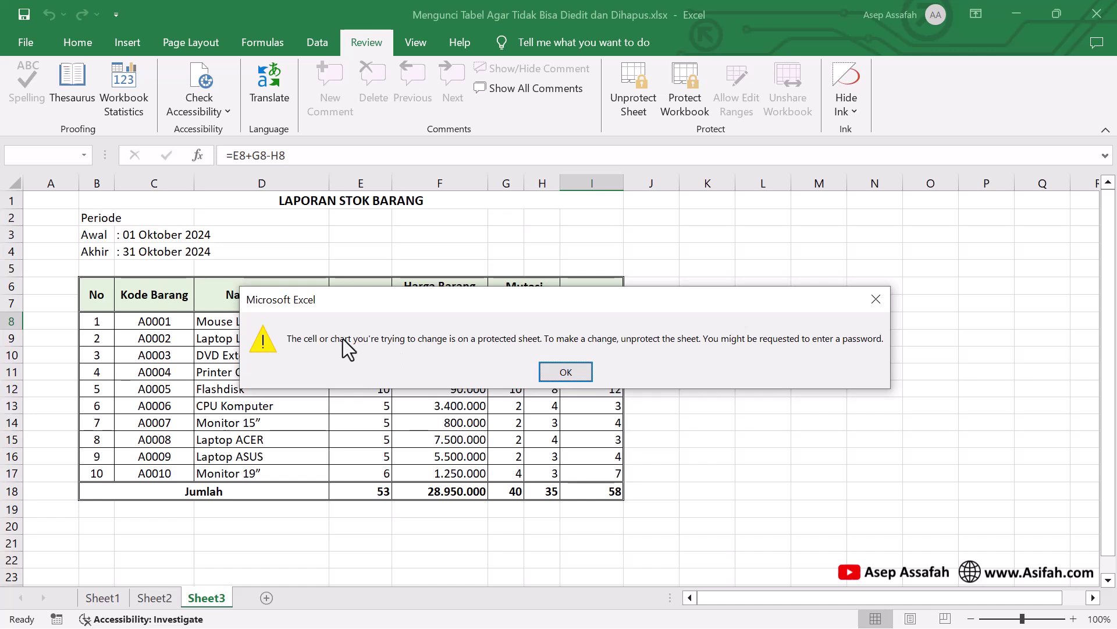
left_click(567, 372)
left_click(546, 343)
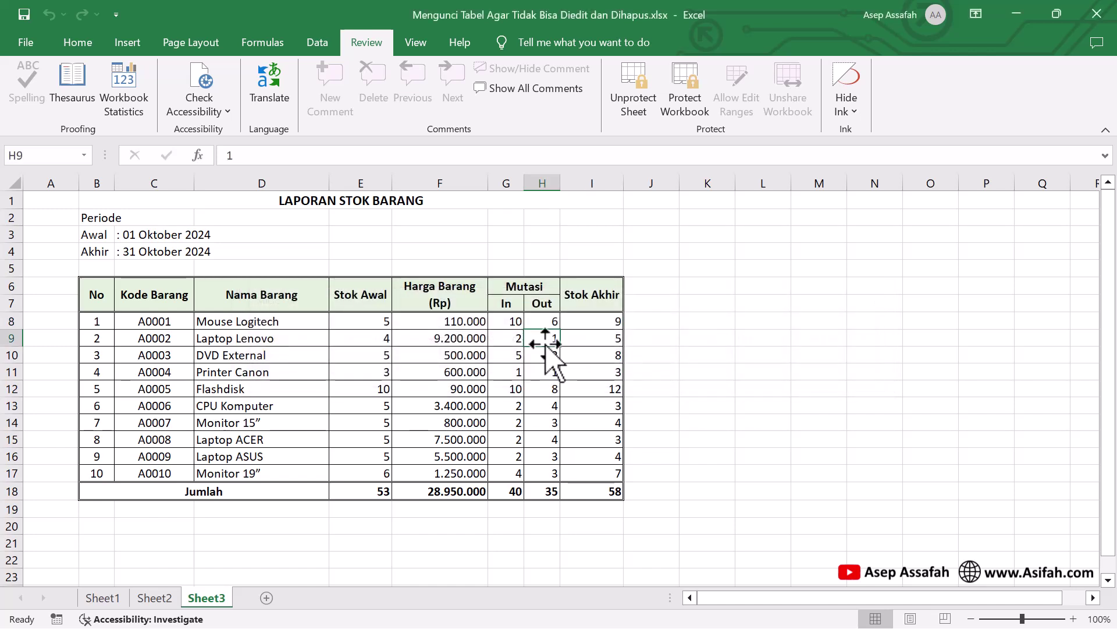
double_click(545, 343)
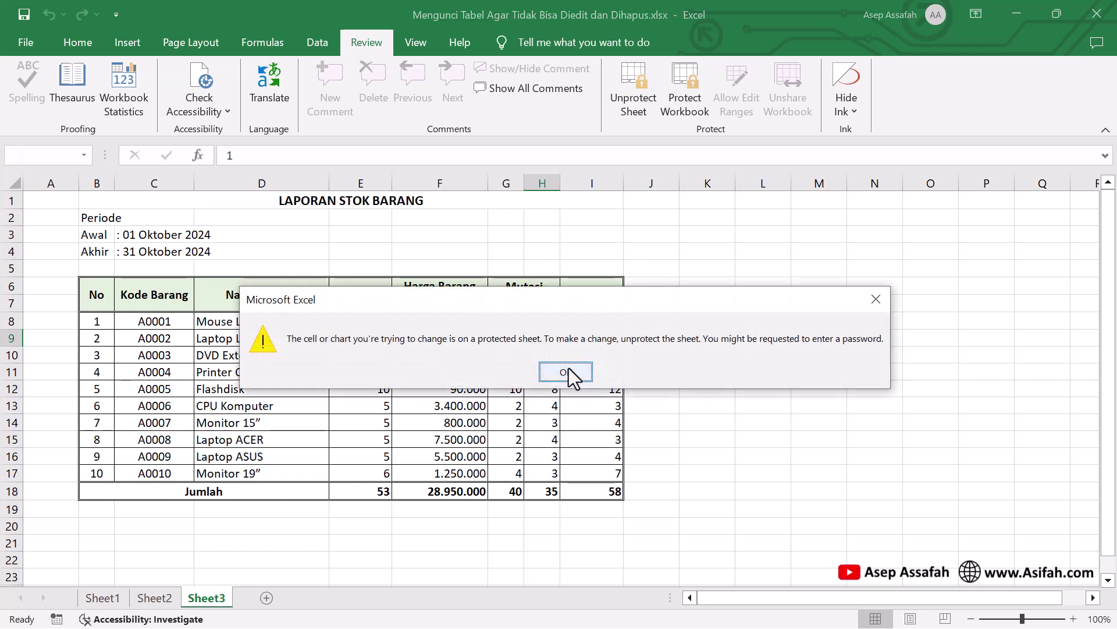
left_click(570, 375)
left_click_drag(762, 406, 806, 473)
left_click(283, 378)
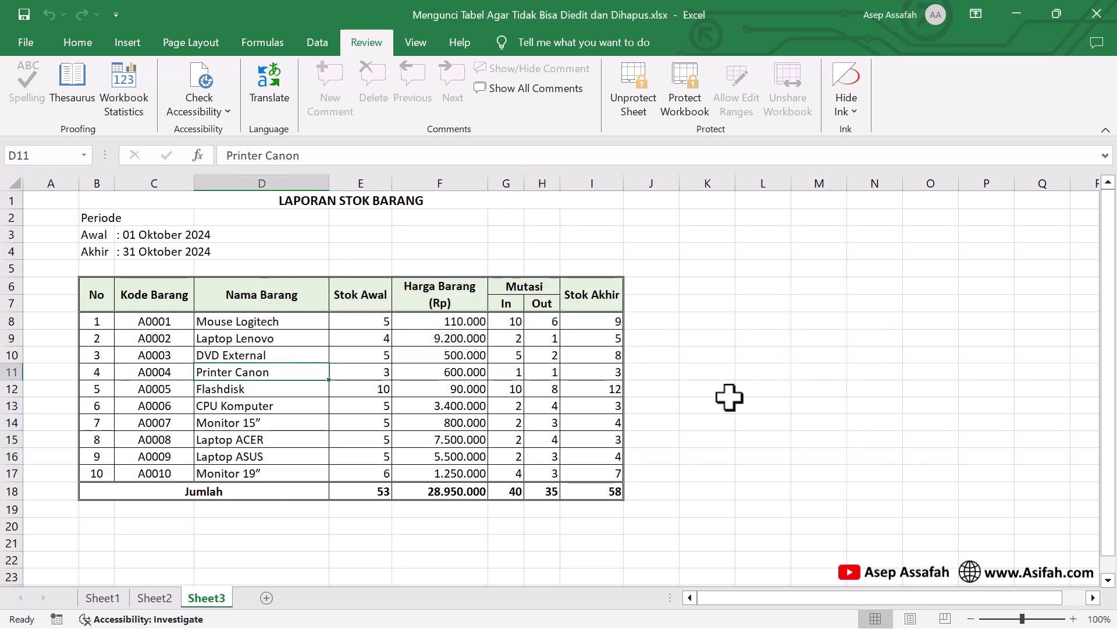
left_click(694, 395)
left_click(722, 438, "shift")
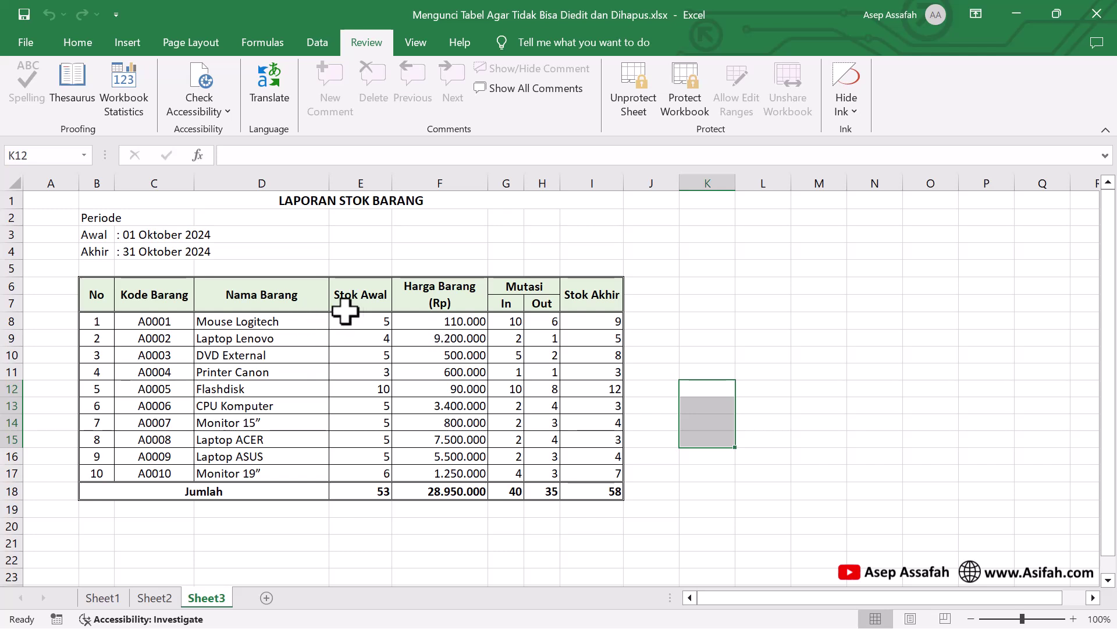
Copy the whole stock report sheet and paste it into a new Sheet4
left_click(12, 182)
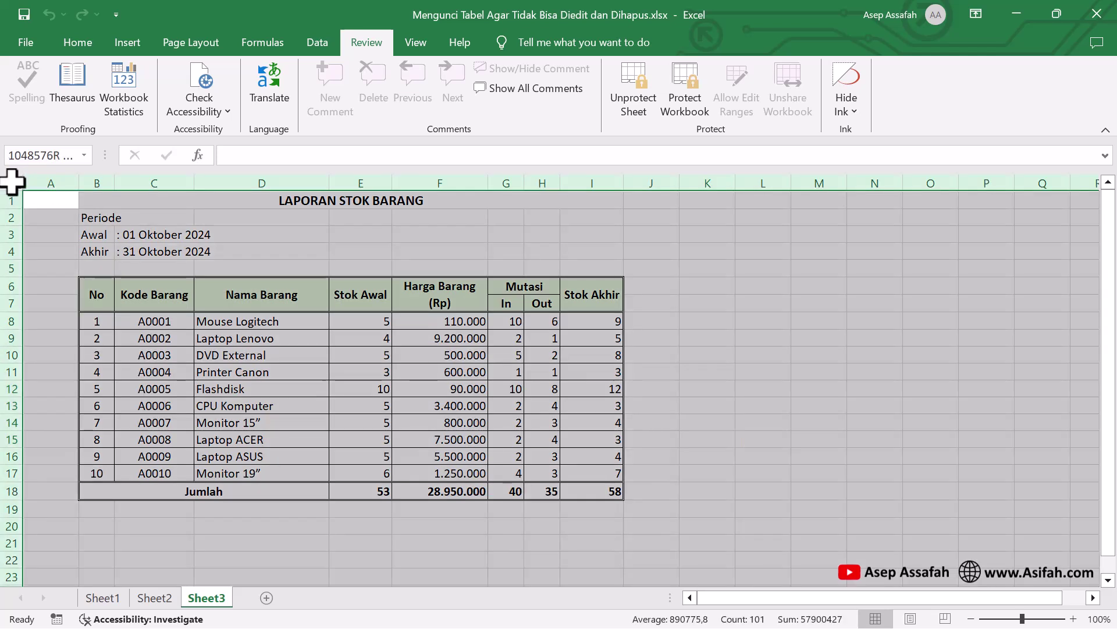
right_click(12, 182)
left_click(15, 183)
right_click(15, 183)
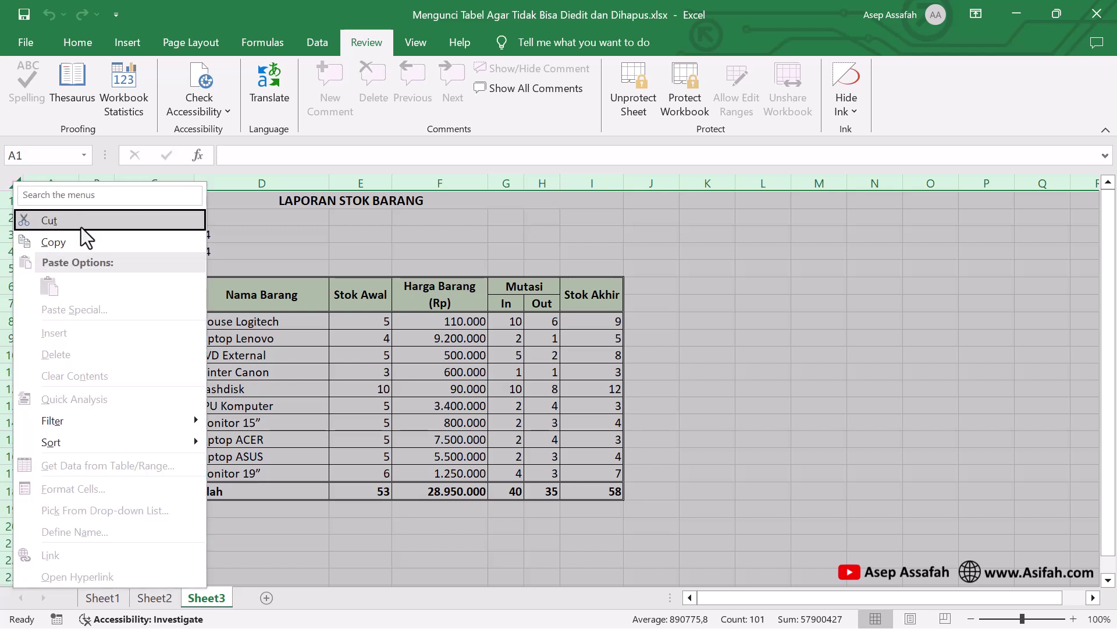
left_click(80, 240)
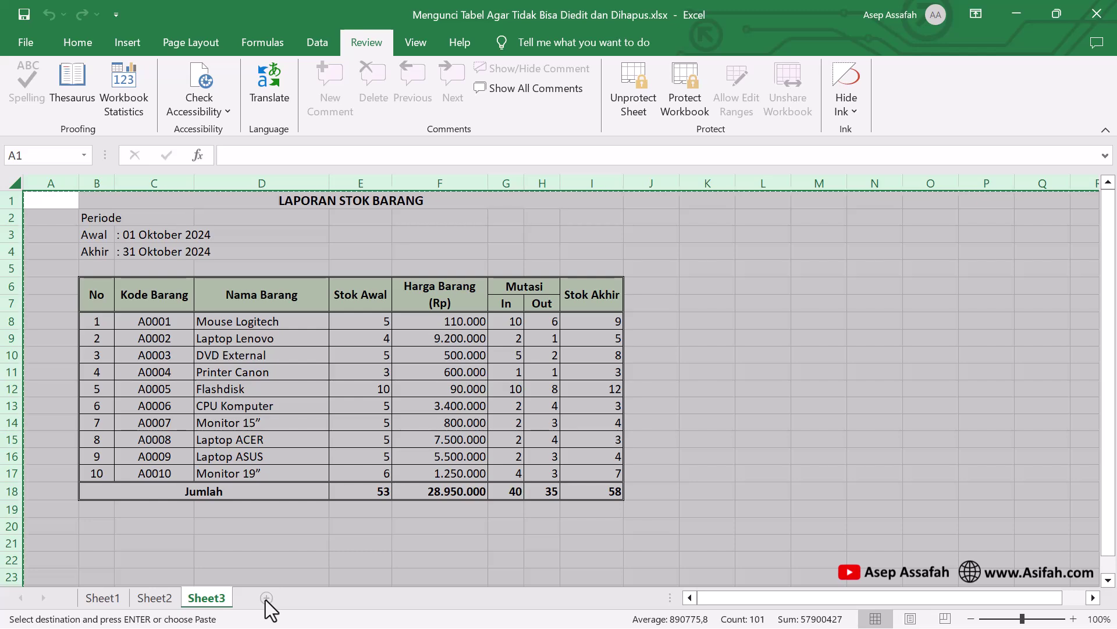
left_click(267, 599)
left_click(14, 180)
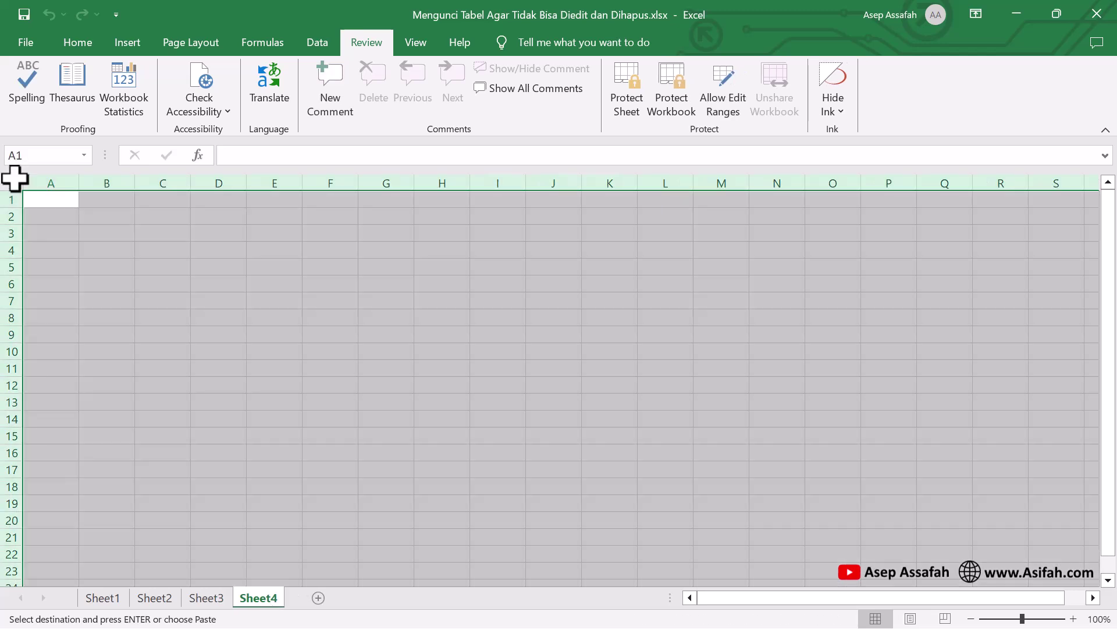
right_click(14, 178)
left_click(52, 287)
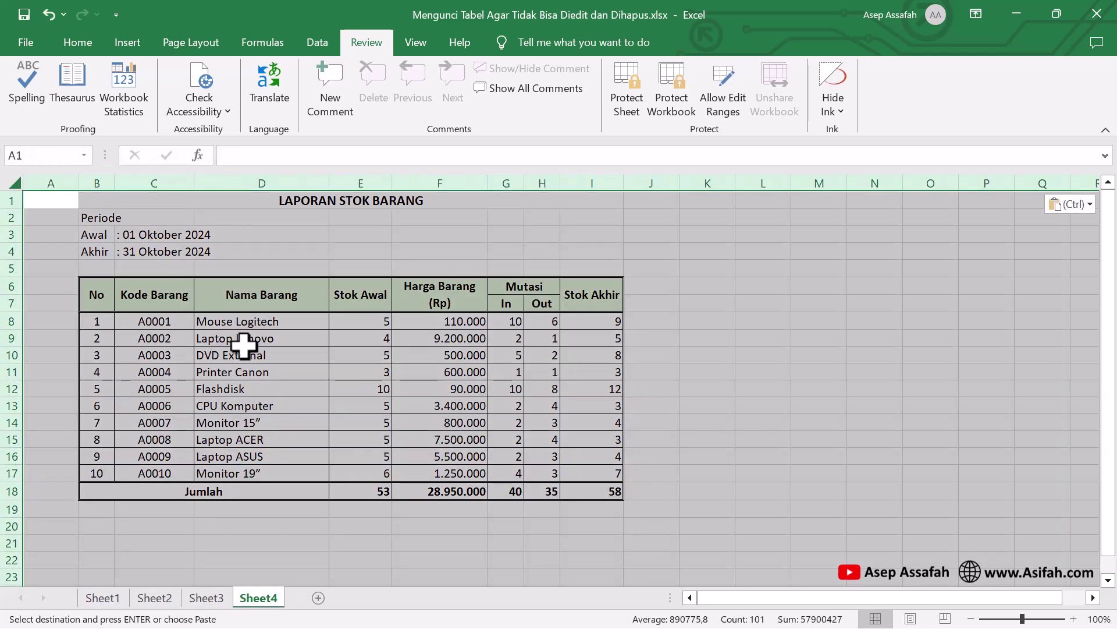
Clear Printer Canon from D11 and change E11's starting stock to 8
left_click(243, 343)
left_click(269, 371)
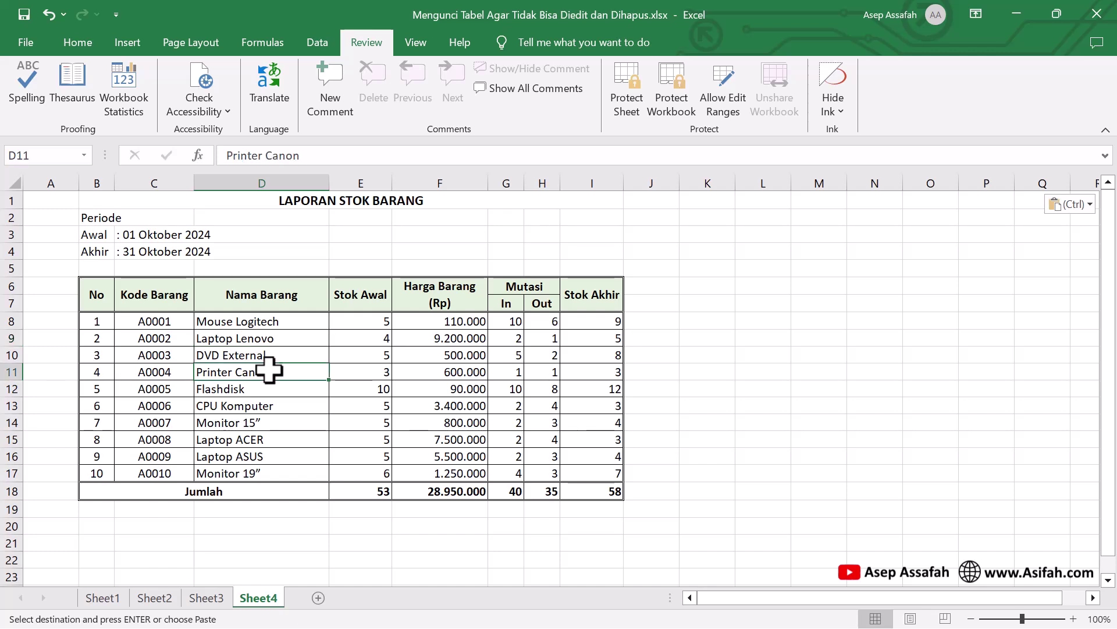
key("Delete")
left_click(364, 370)
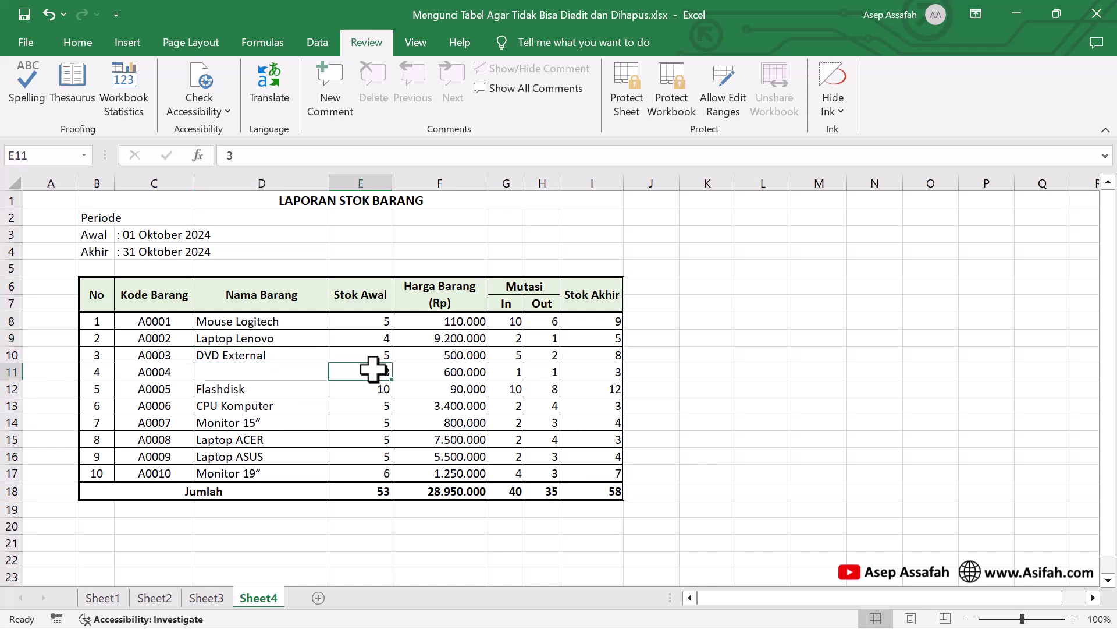
type("8")
left_click(398, 387)
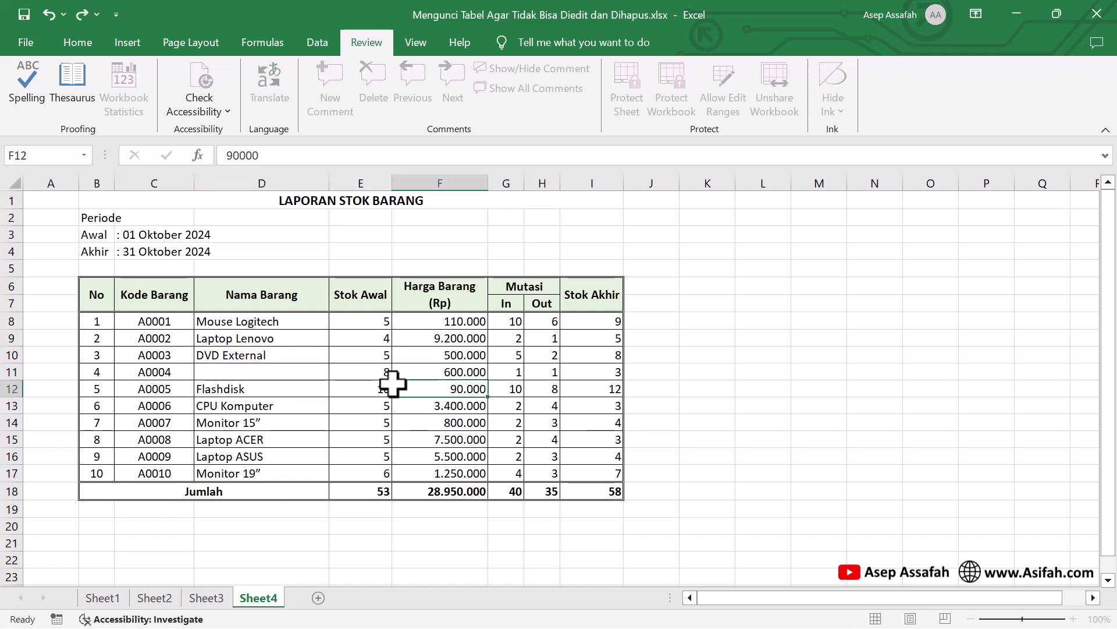
left_click(701, 406)
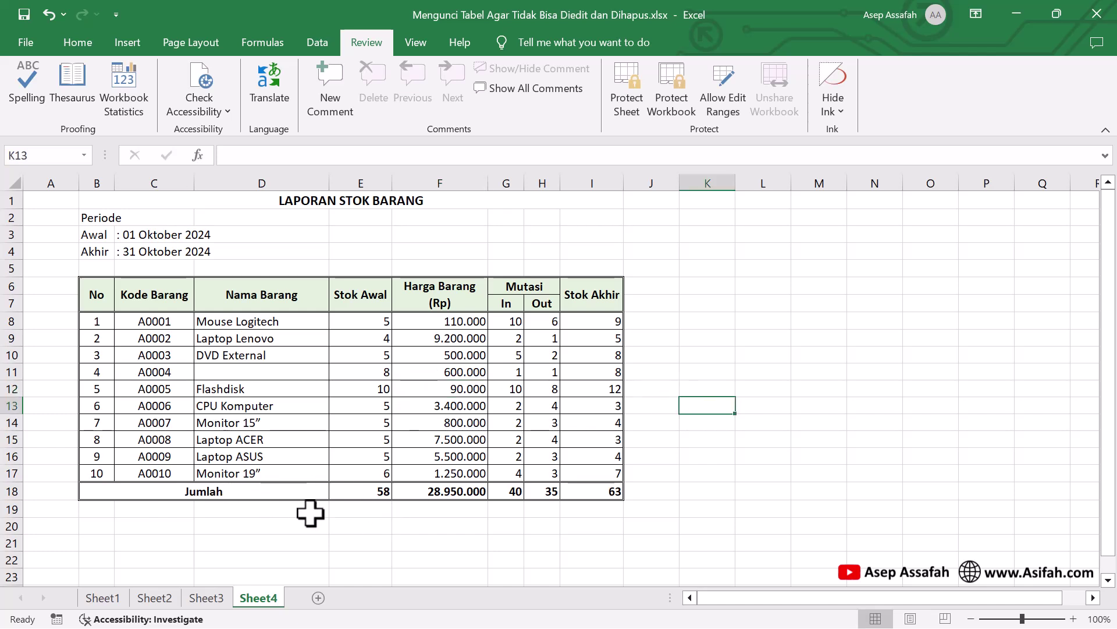
Delete Sheet4 from the workbook, confirming the deletion
right_click(269, 599)
left_click(318, 415)
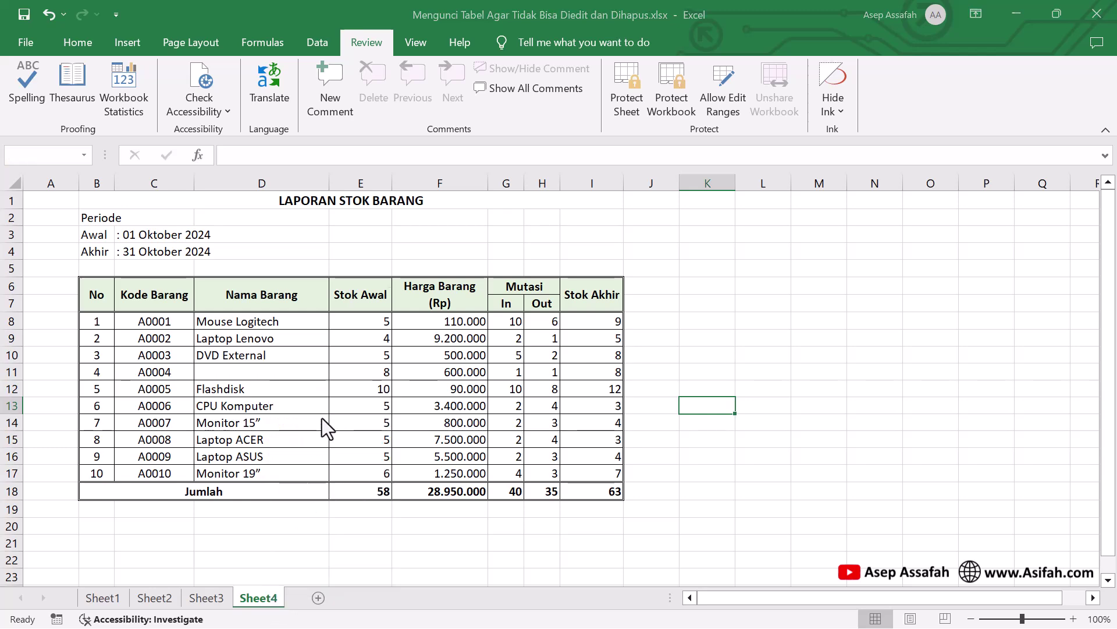
left_click(550, 378)
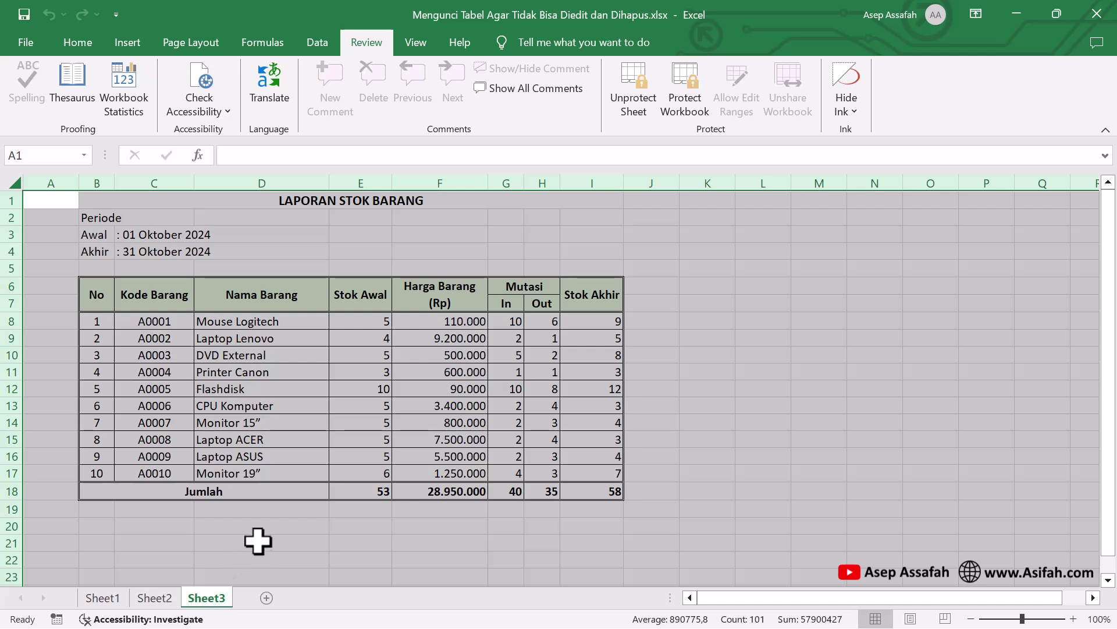
left_click(258, 541)
Unprotect Sheet3 by entering its protection password
right_click(208, 598)
left_click(261, 500)
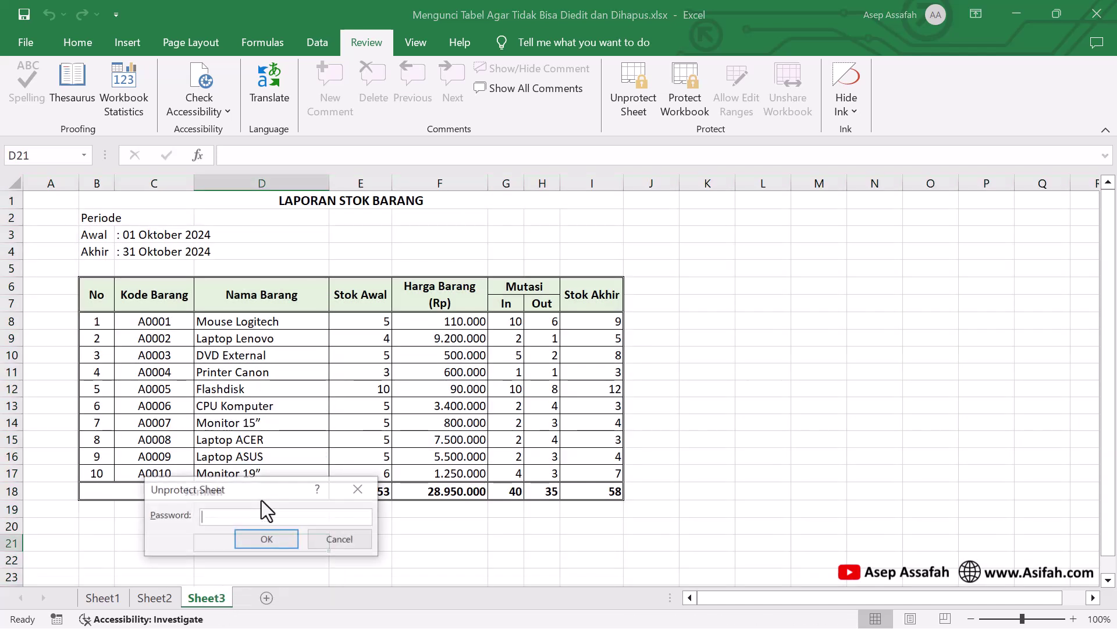
type("123")
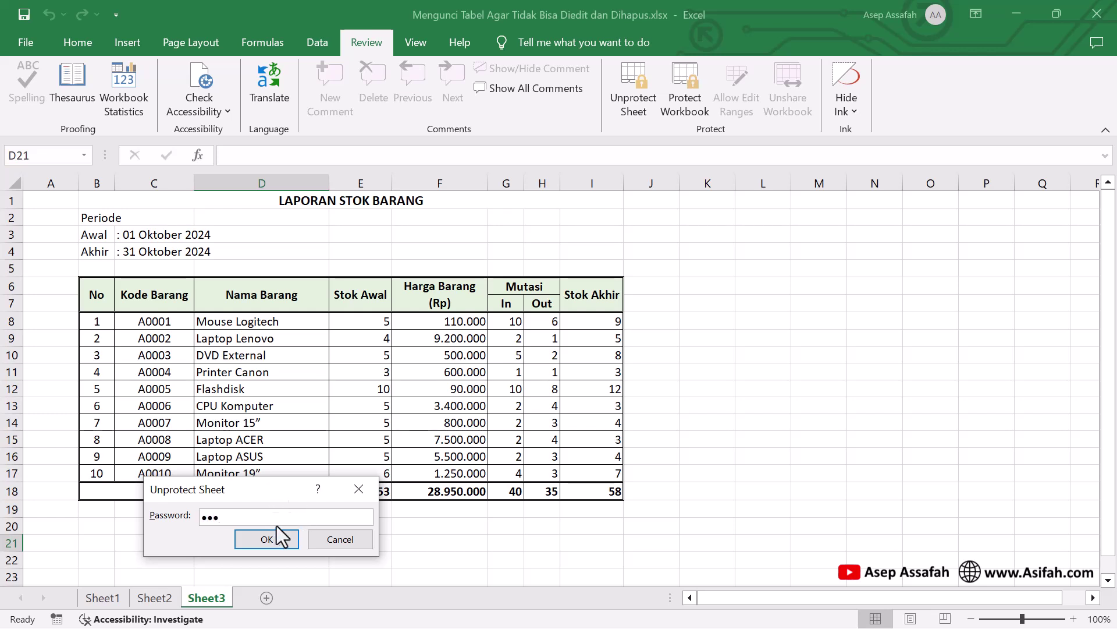
left_click(267, 539)
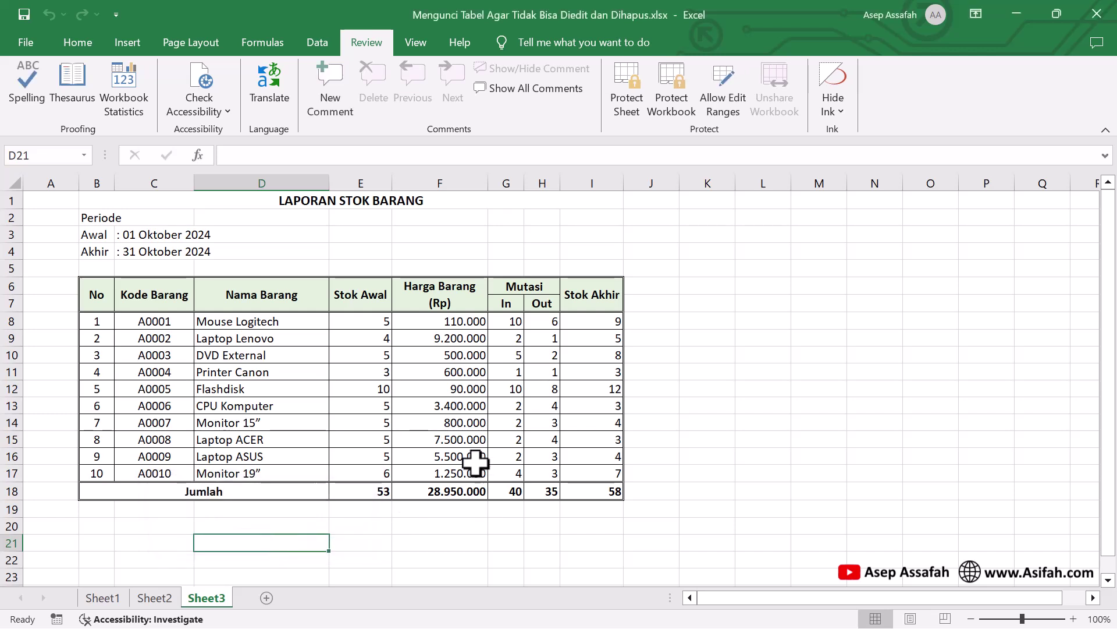
left_click(681, 394)
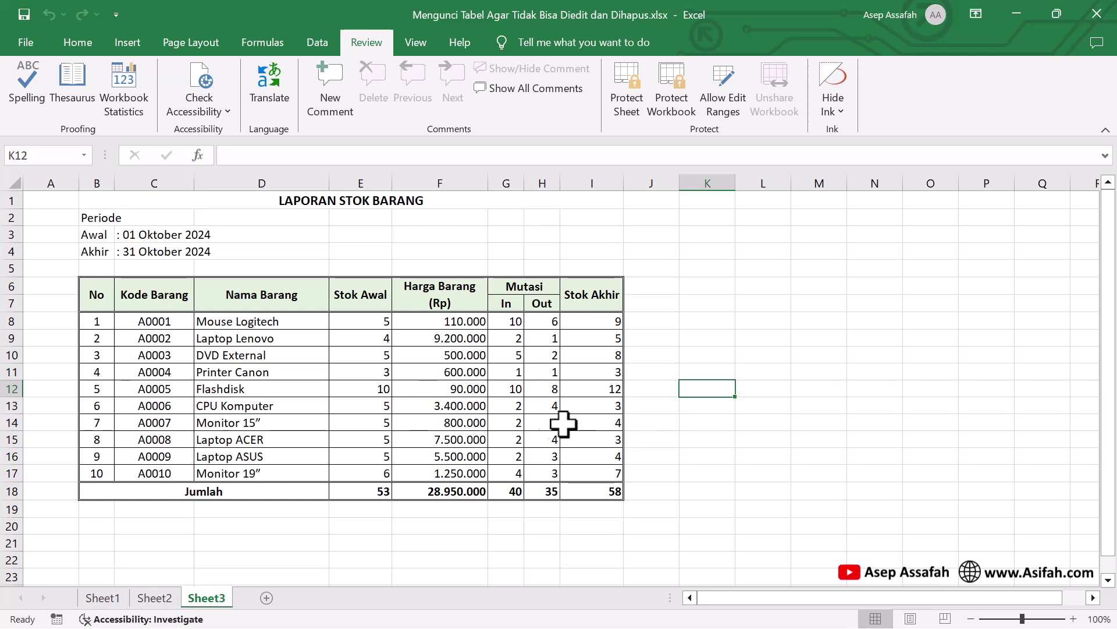
Protect Sheet3 with a password, leaving every allowed action, including cell selection, unchecked
right_click(215, 599)
left_click(264, 506)
left_click_drag(237, 265, 480, 165)
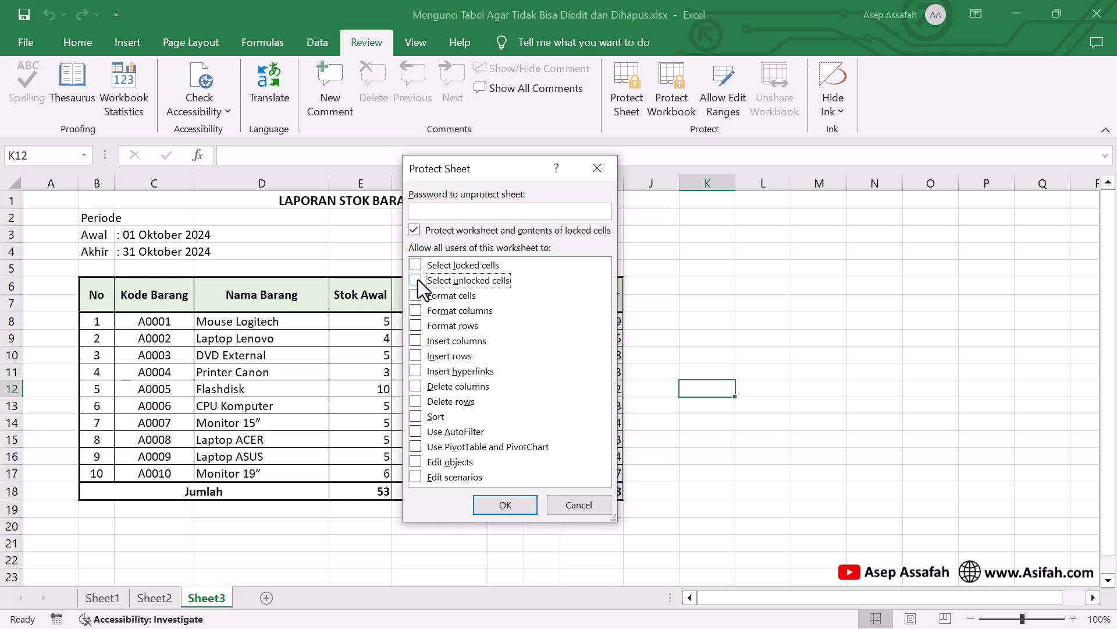
left_click(460, 211)
type("123")
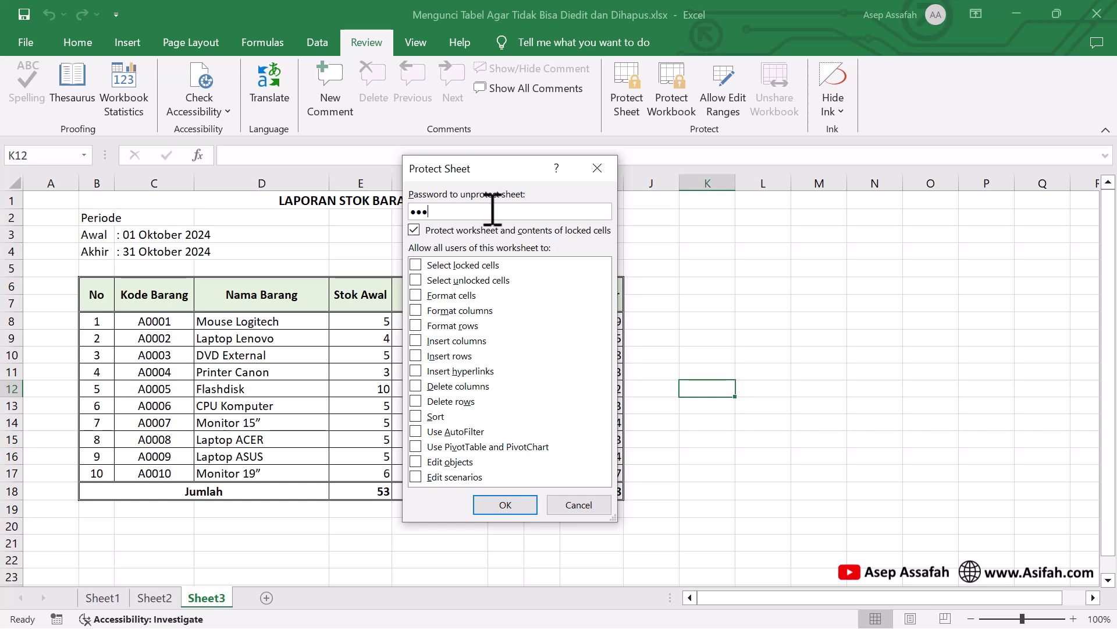
left_click(490, 498)
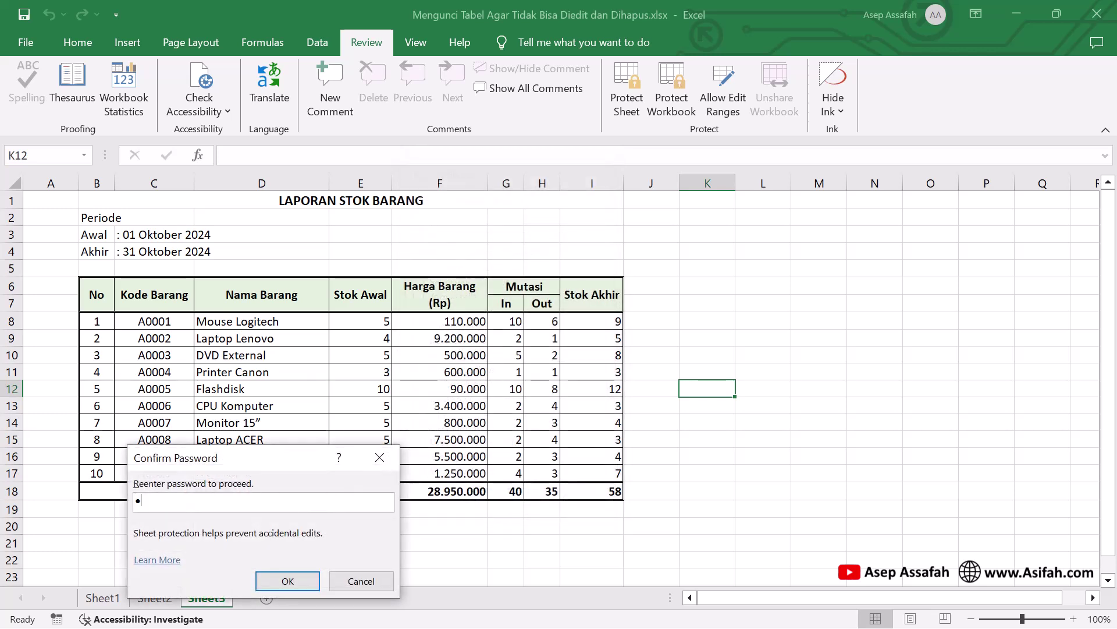
left_click(287, 581)
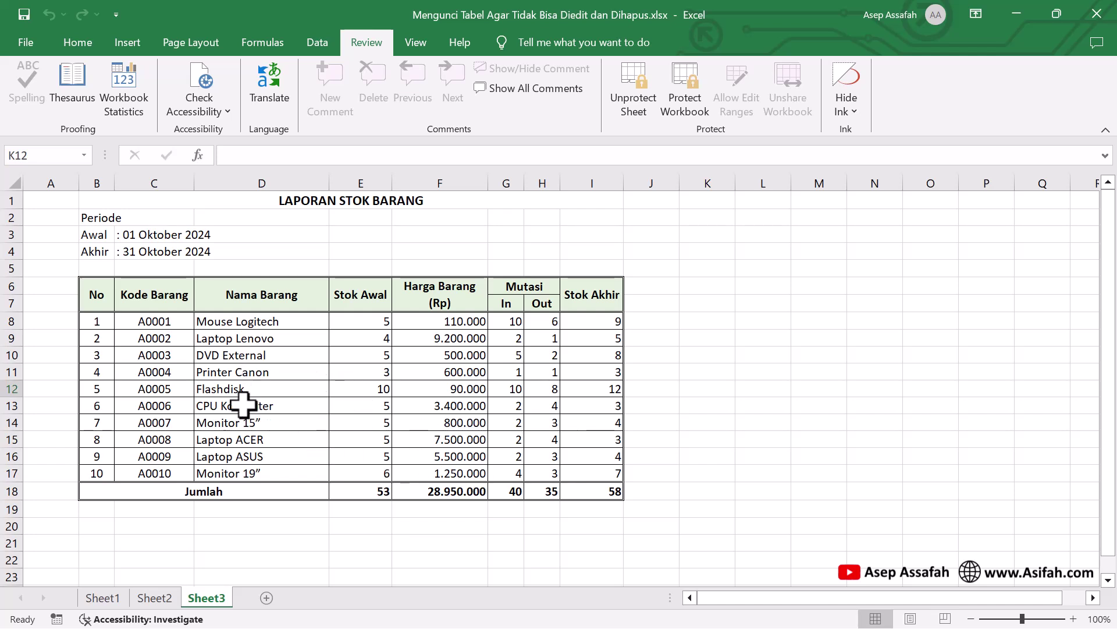
right_click(201, 598)
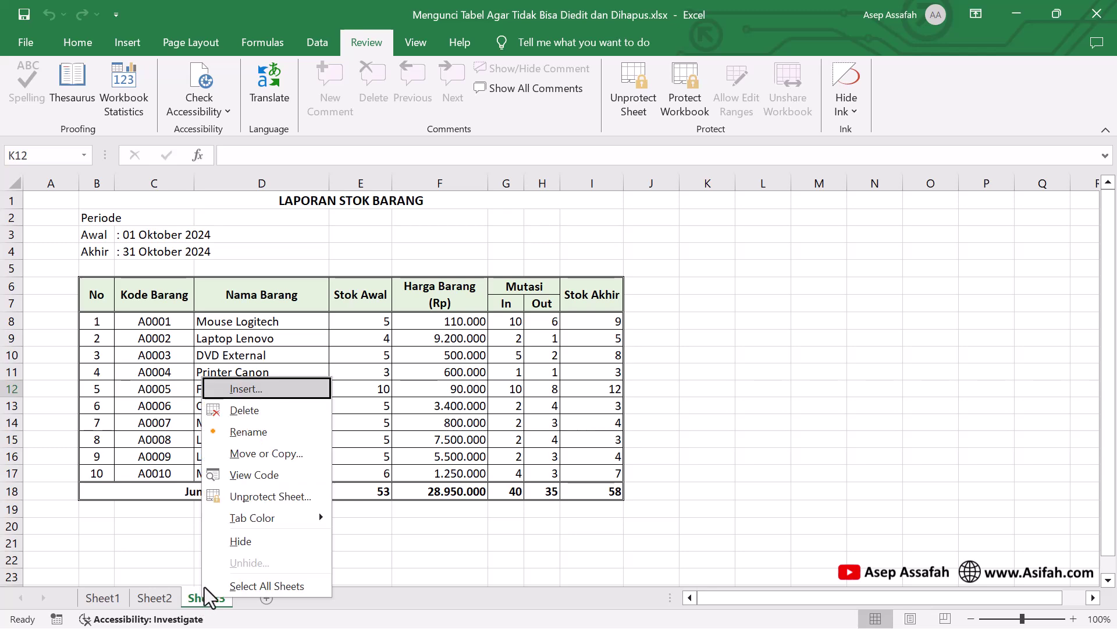
left_click(261, 455)
left_click(151, 559)
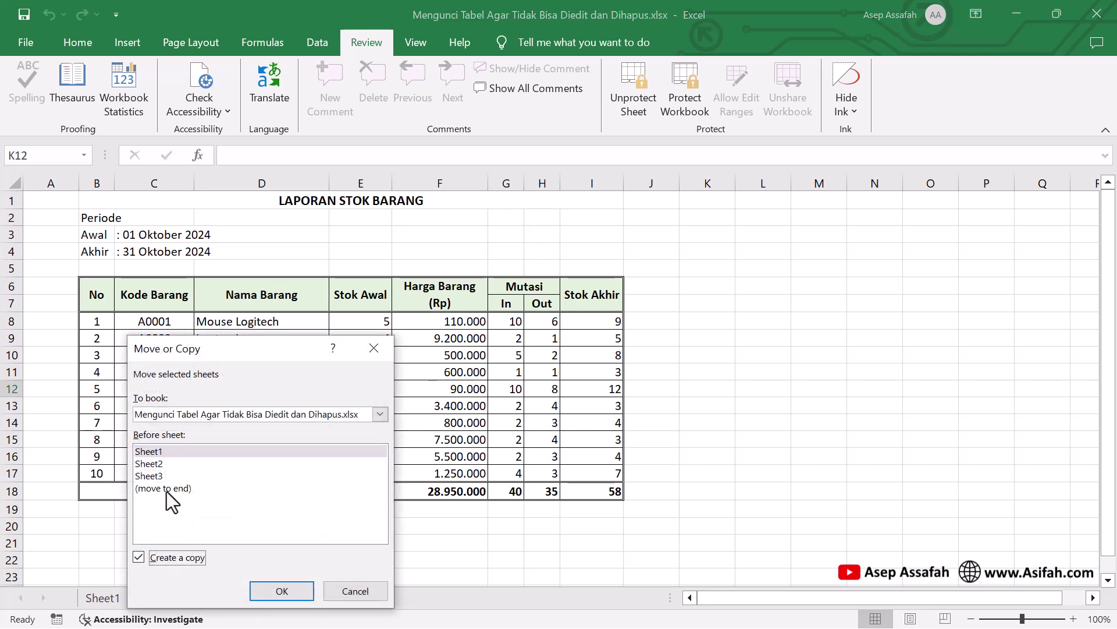
left_click(167, 491)
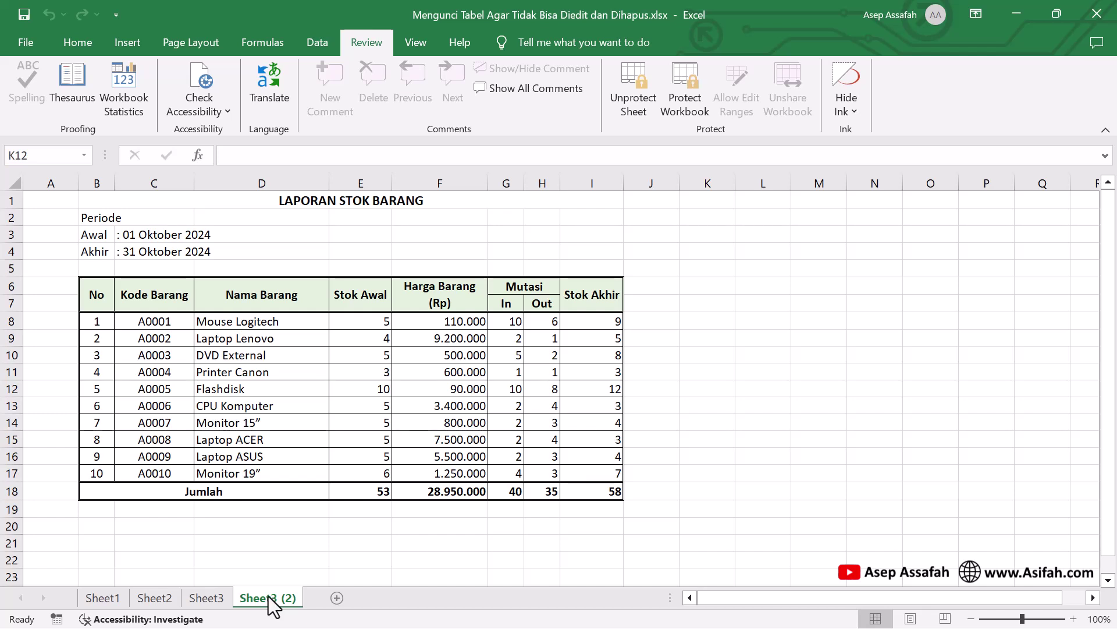
right_click(282, 608)
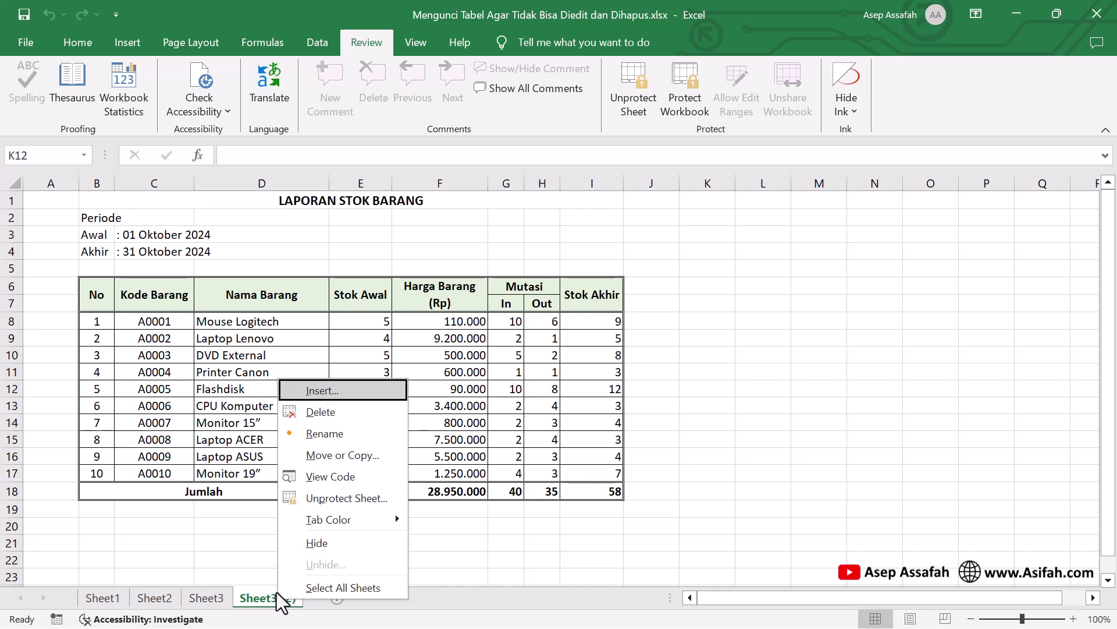
left_click(329, 417)
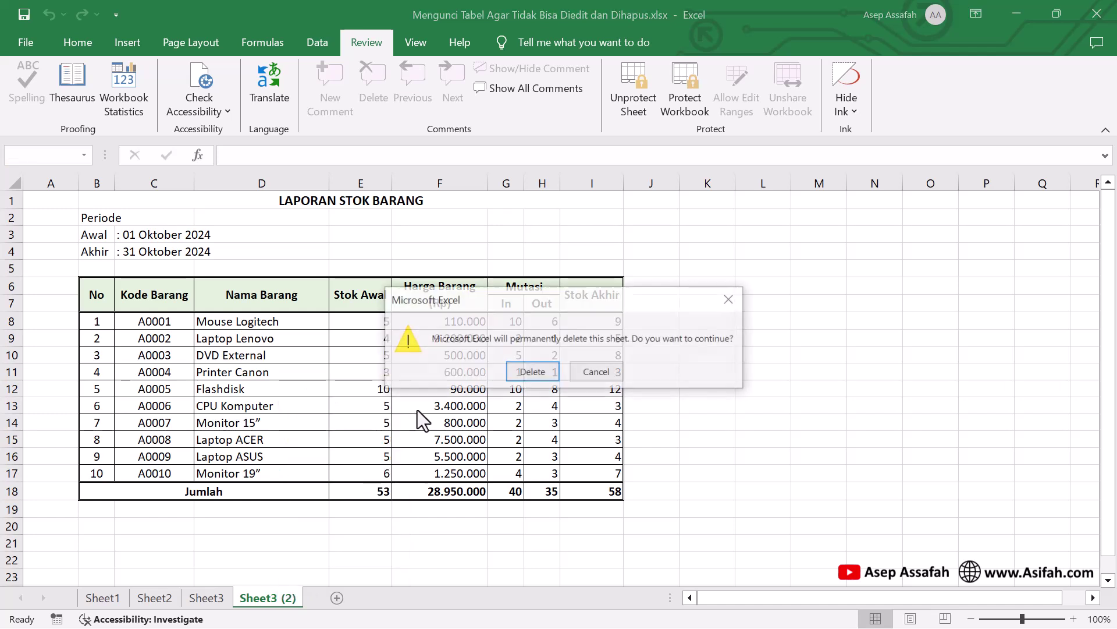
left_click(531, 372)
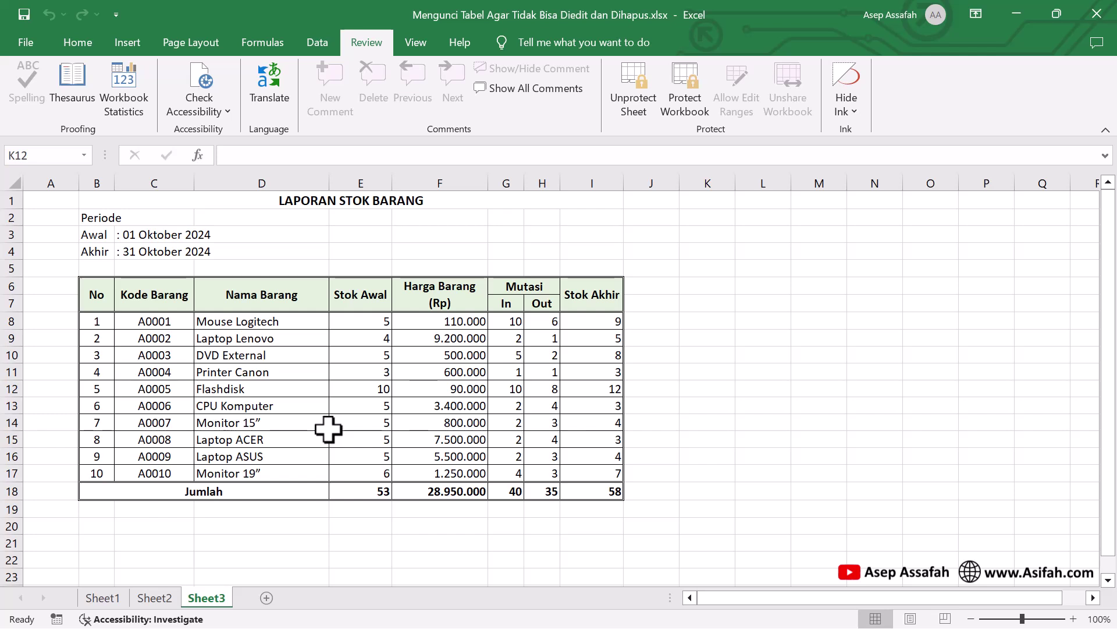
On Sheet2, select all cells and uncheck Locked on Format Cells' Protection tab
left_click(154, 598)
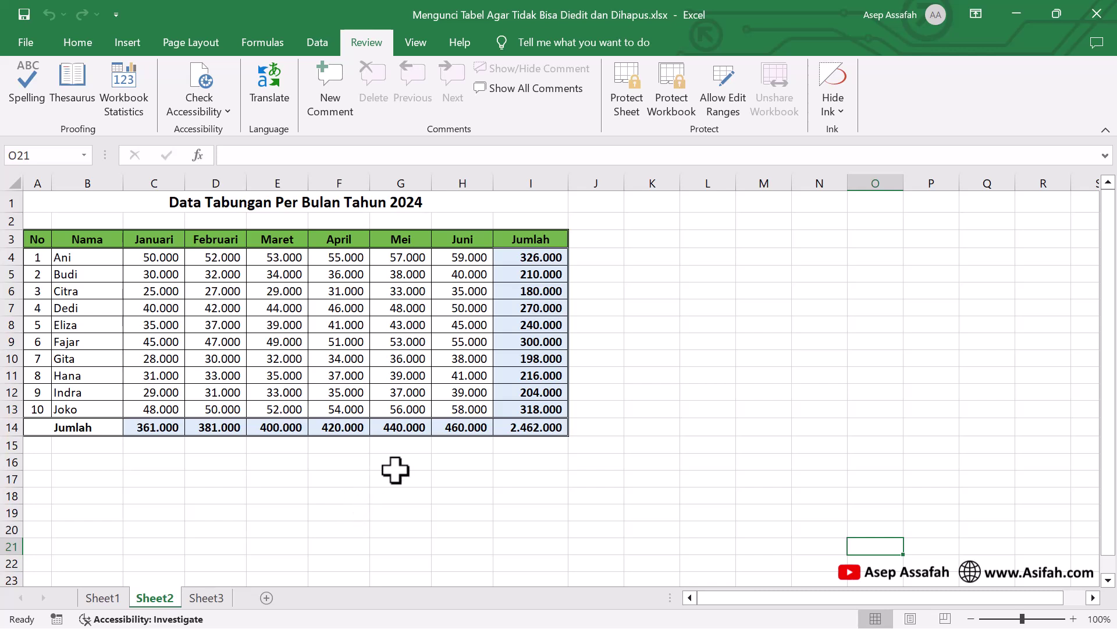
left_click_drag(336, 199, 364, 426)
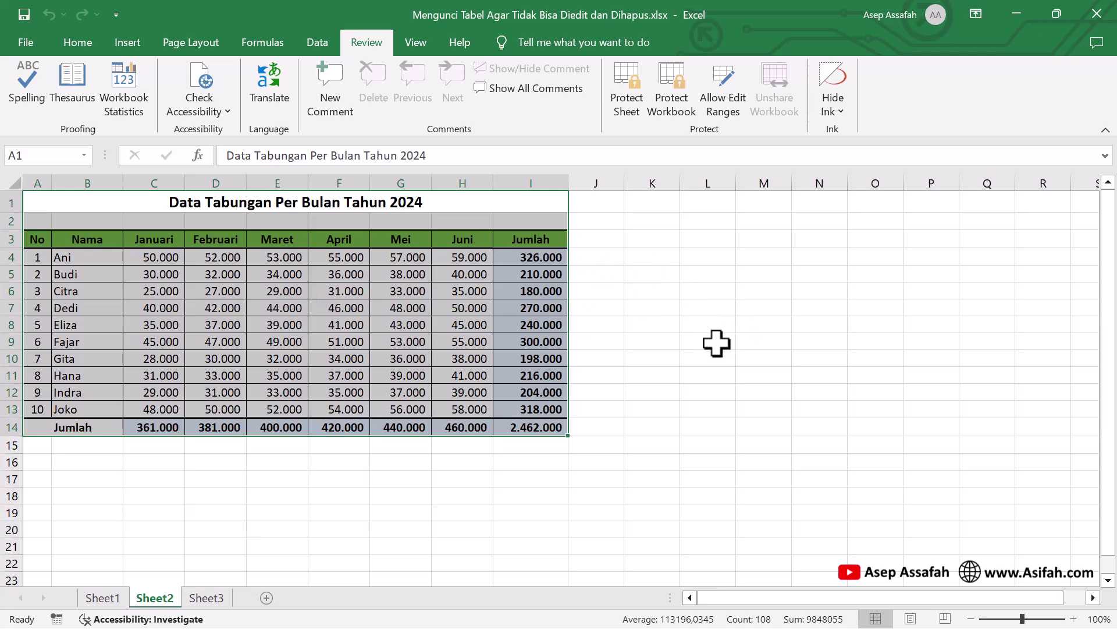
left_click(703, 338)
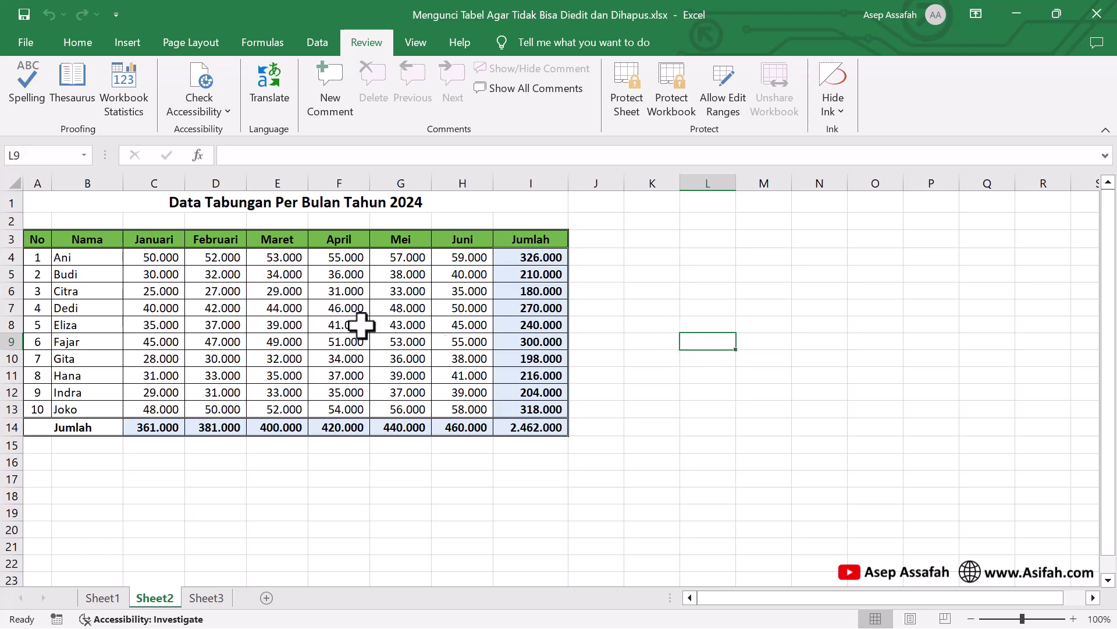
left_click(13, 182)
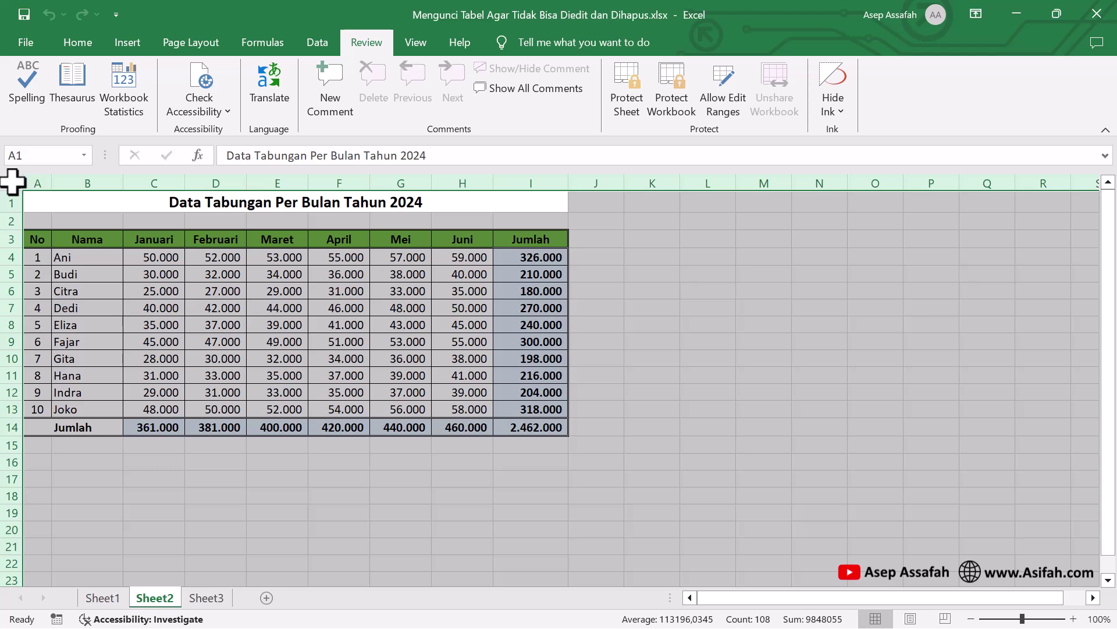
right_click(13, 182)
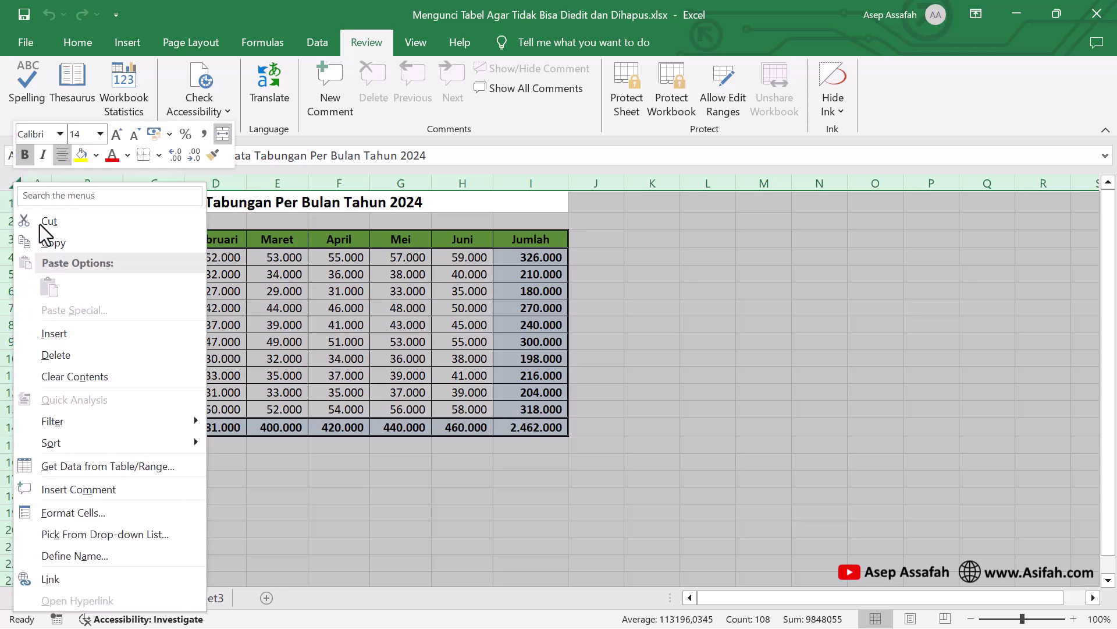
left_click(94, 514)
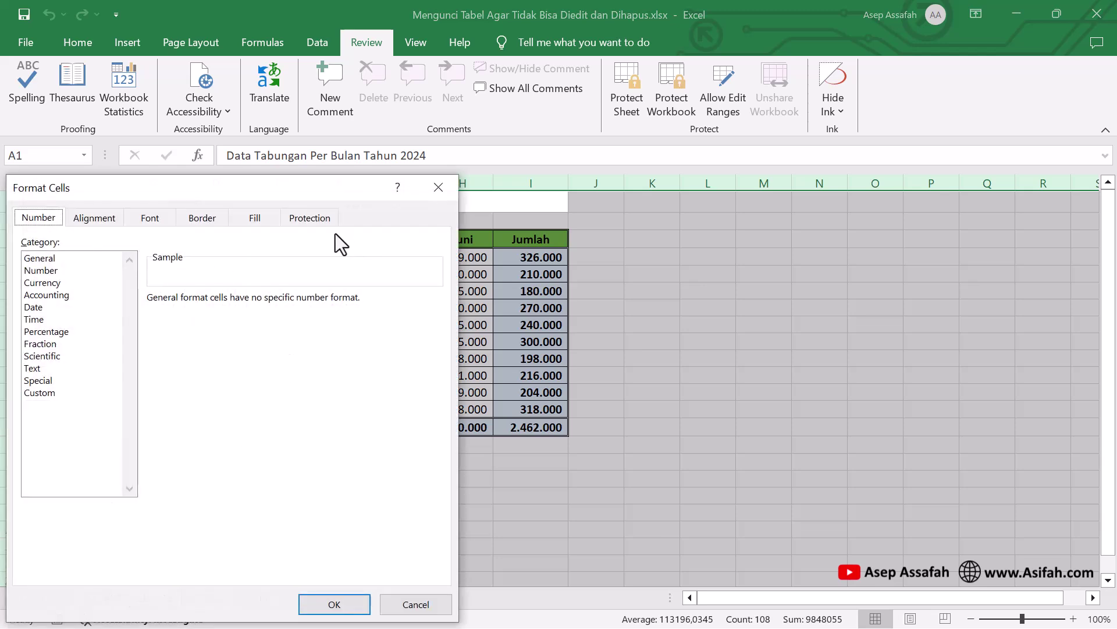
left_click(323, 220)
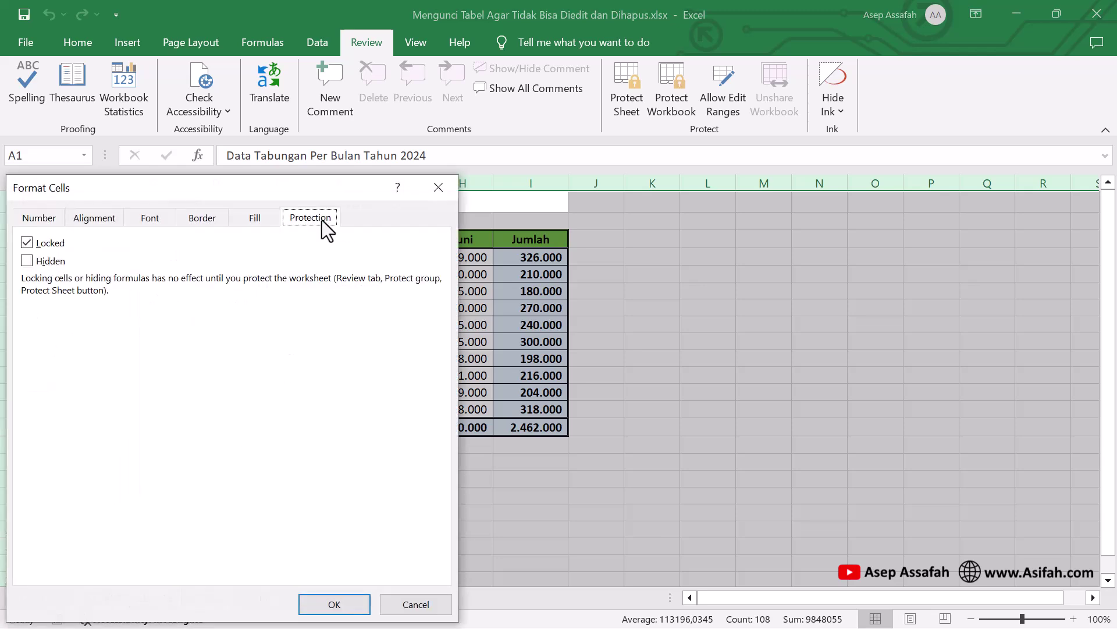
left_click_drag(309, 188, 479, 157)
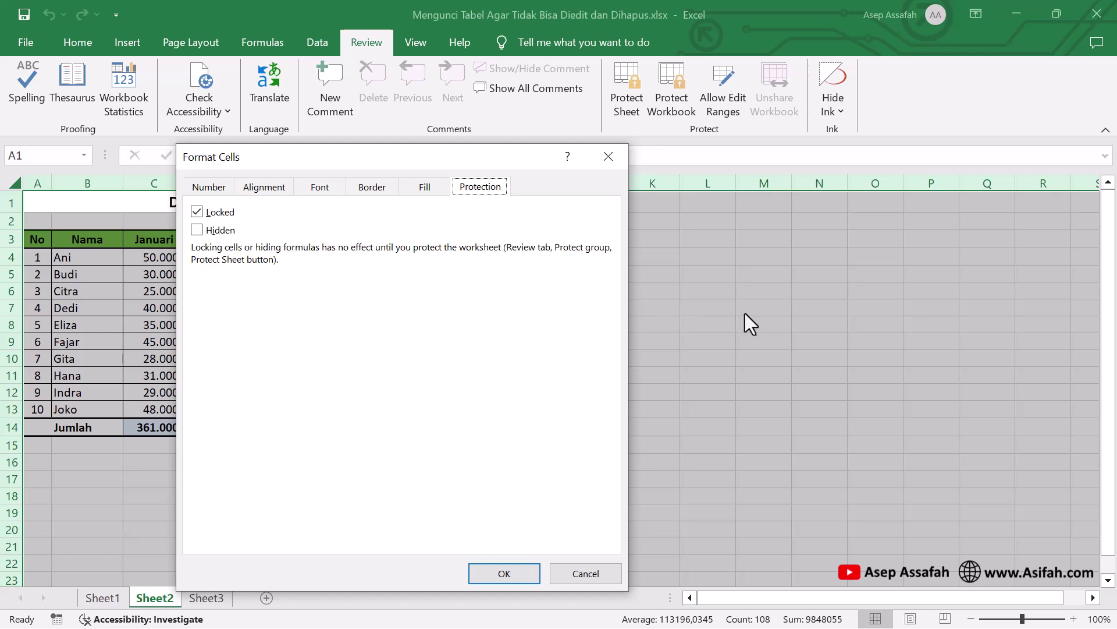
left_click(197, 213)
left_click(501, 573)
left_click(521, 529)
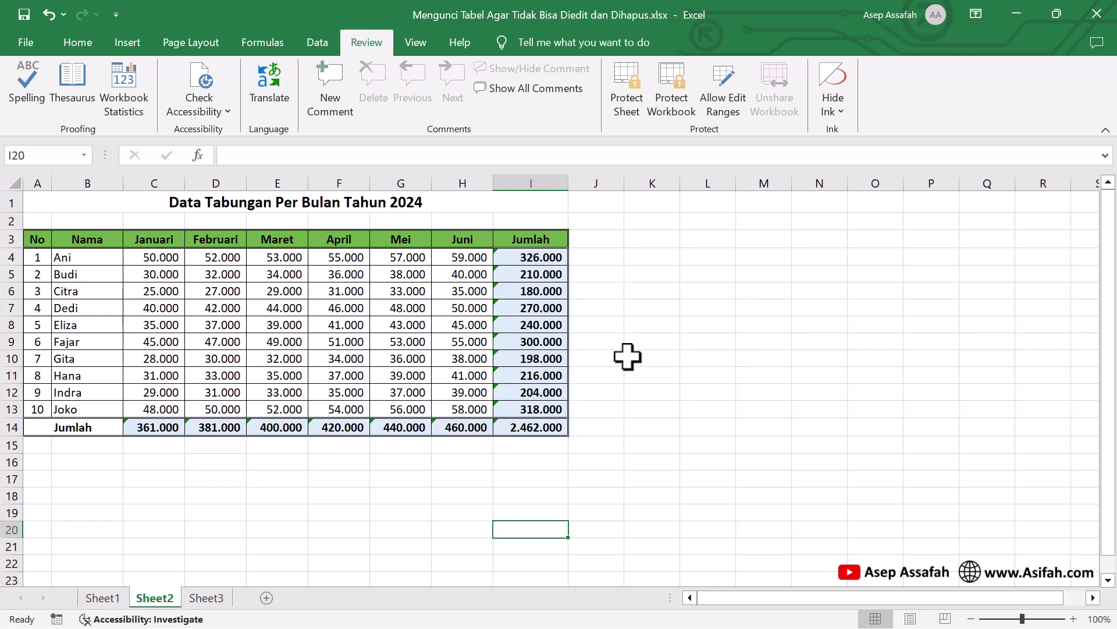
Select the savings table A1:I14 and check Locked on Format Cells' Protection tab
left_click_drag(416, 203, 439, 430)
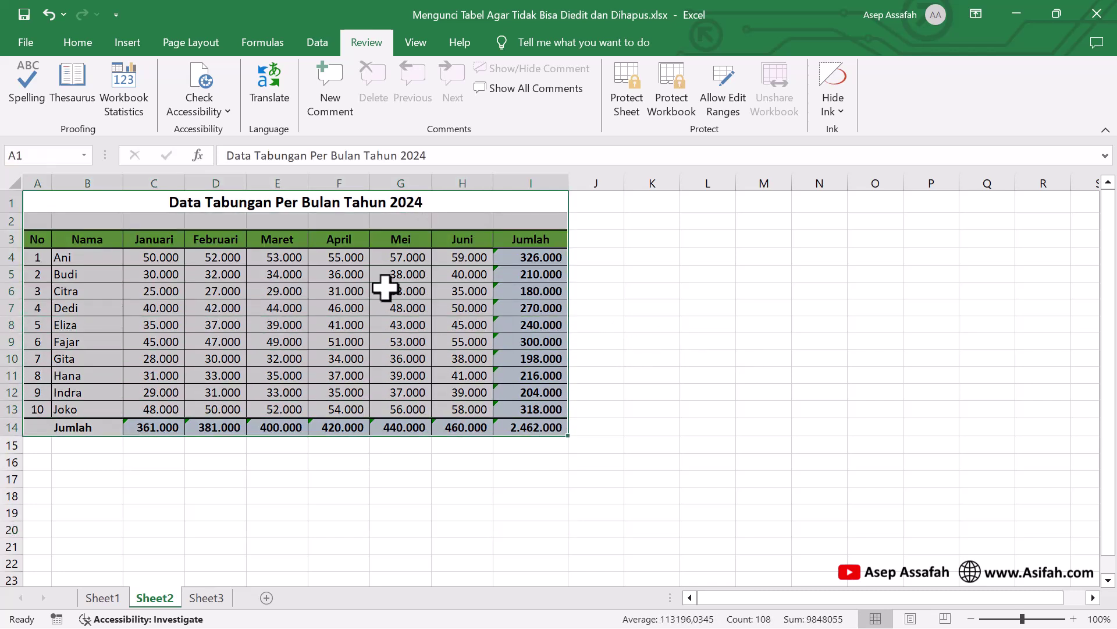
right_click(352, 260)
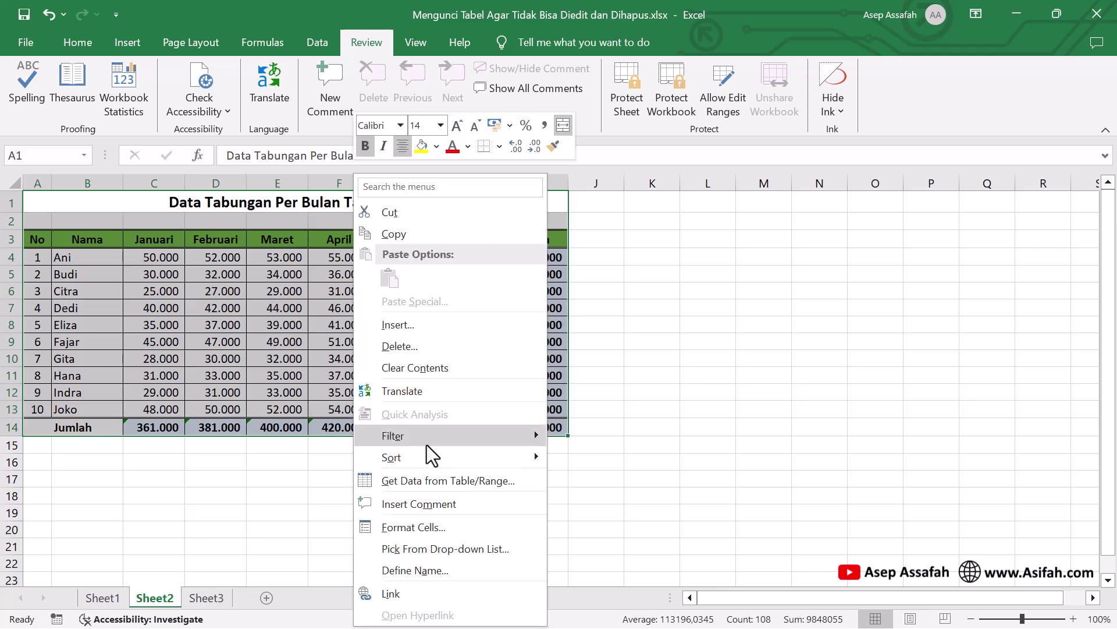
left_click(421, 527)
left_click_drag(376, 183, 843, 179)
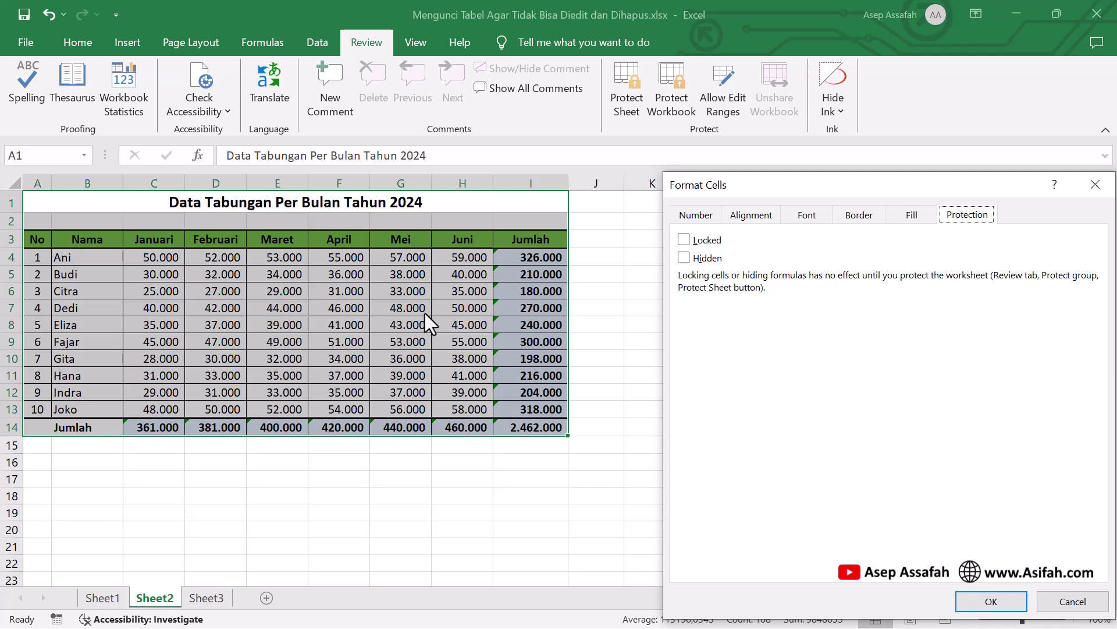
left_click(684, 240)
left_click_drag(740, 190, 671, 101)
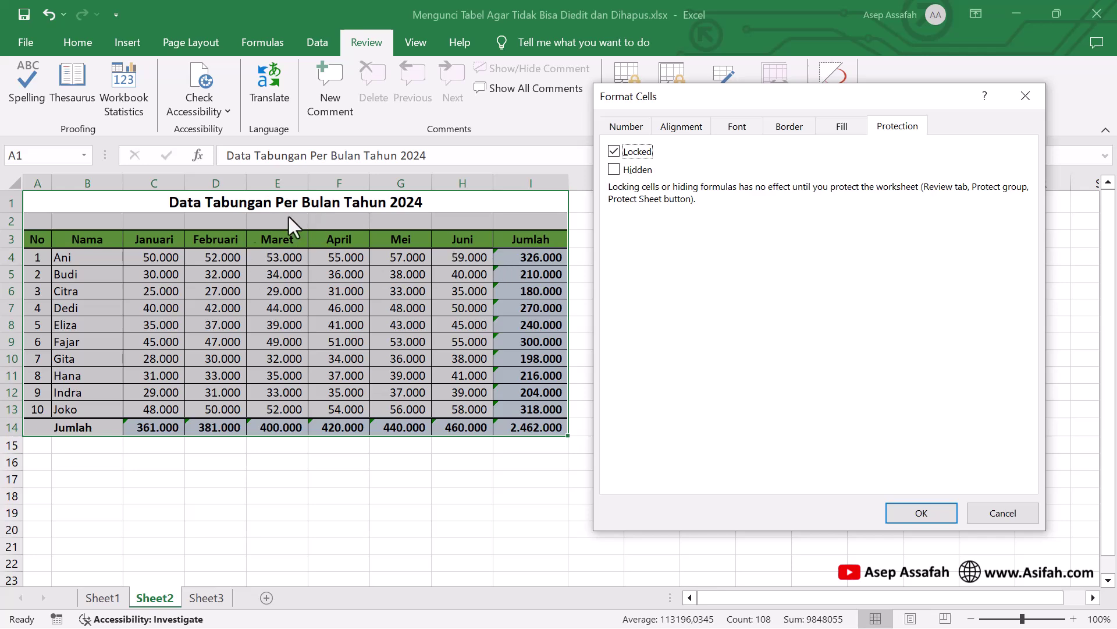
left_click(923, 513)
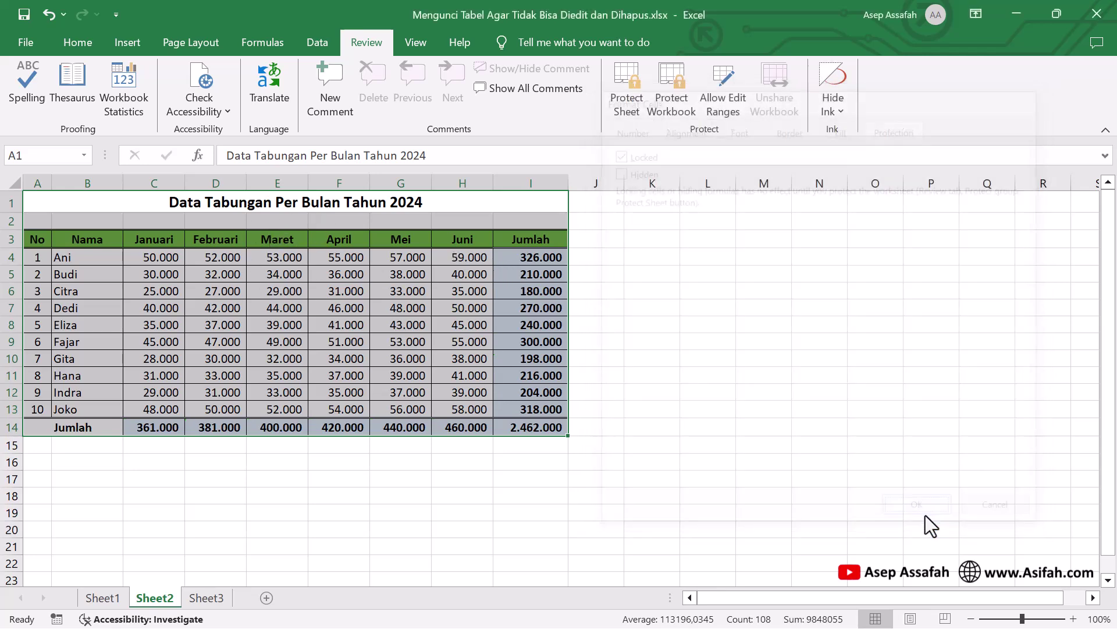
left_click(543, 510)
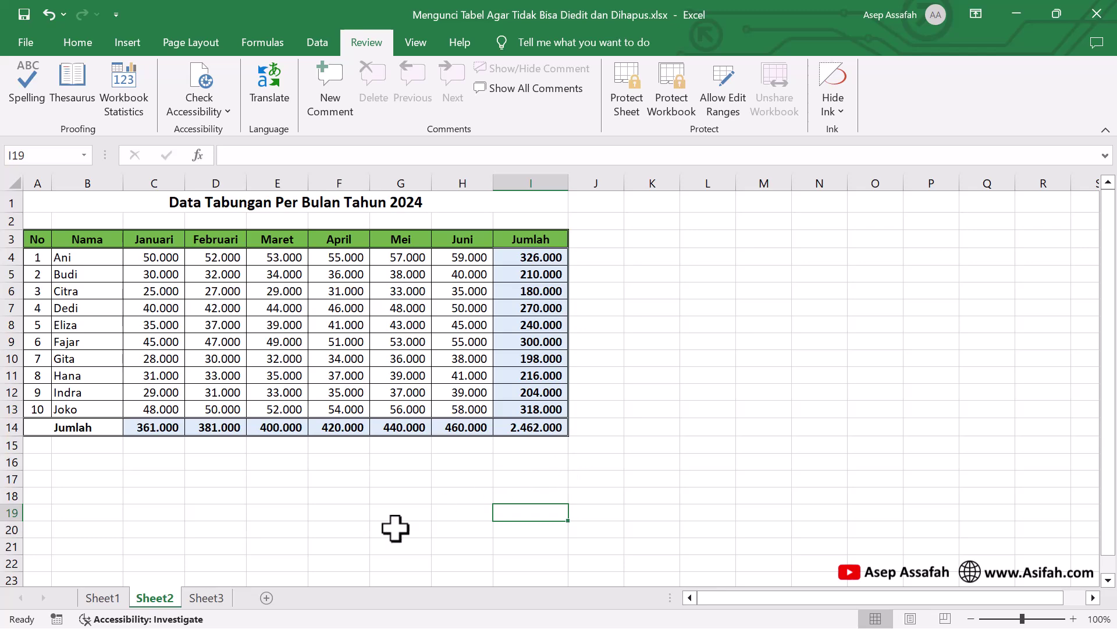
Password-protect Sheet2 with Select locked cells unchecked, confirming the password
left_click(627, 95)
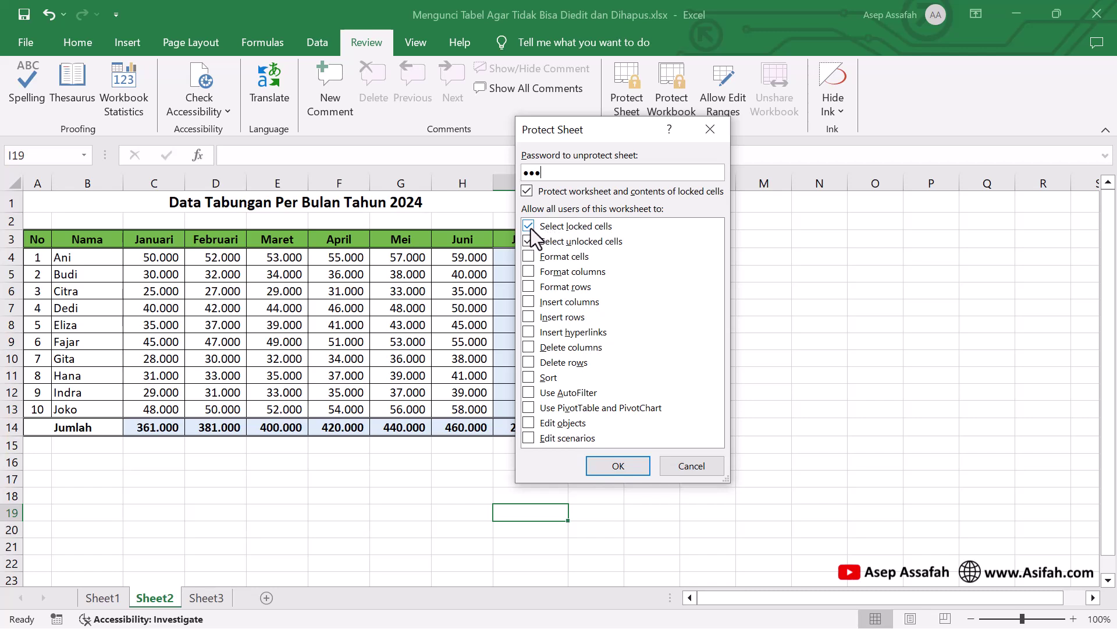
left_click(529, 227)
left_click(614, 466)
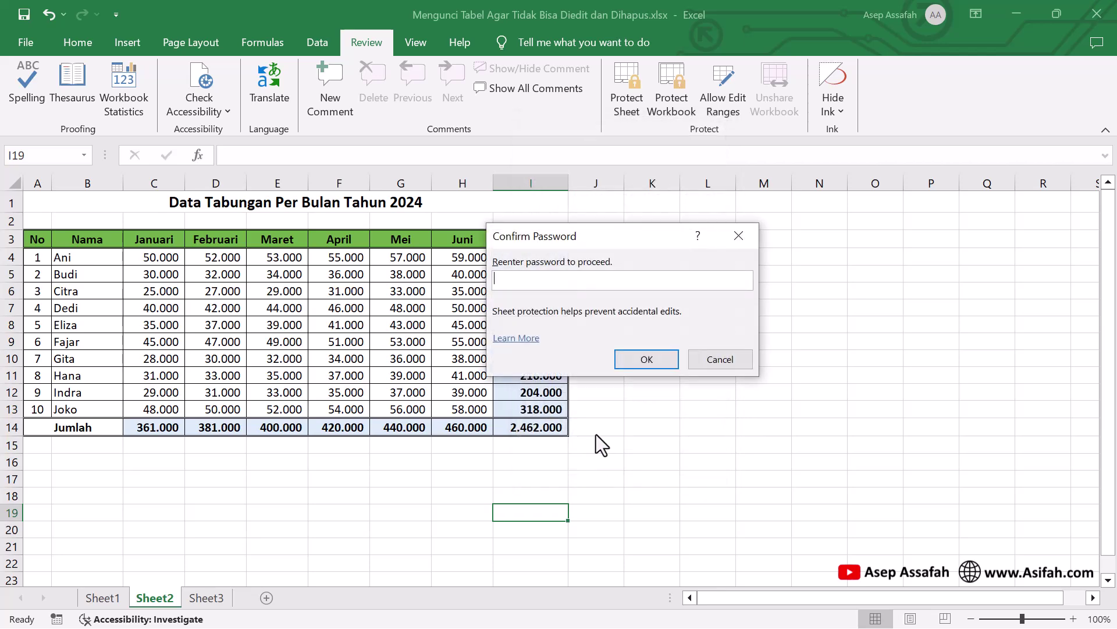
type("123")
left_click(646, 359)
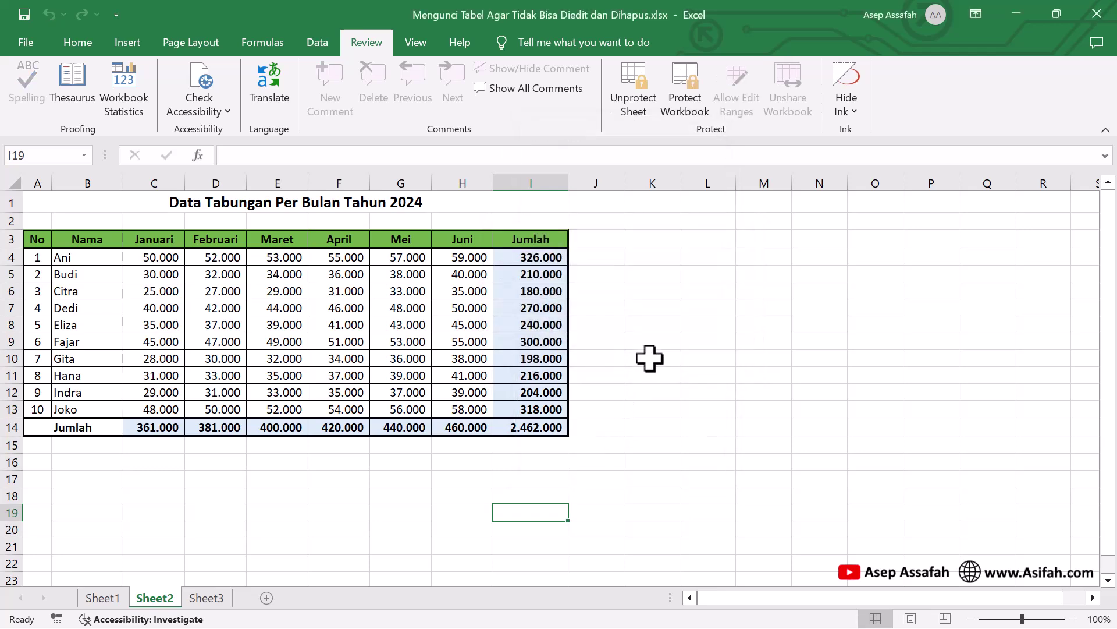
Test editing outside the table with 'yuyyuy' in N15 and 4556 in K18, then return to Sheet1
left_click_drag(648, 357, 742, 443)
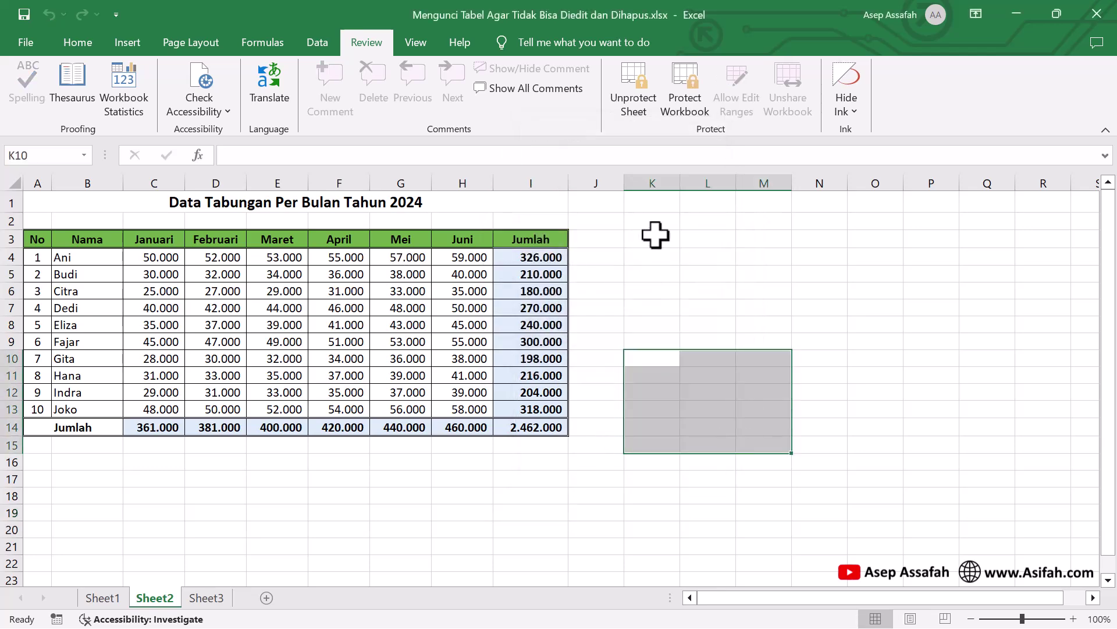
left_click_drag(596, 203, 1011, 499)
left_click(797, 449)
type("yuyyuy")
left_click(658, 494)
type("4556")
left_click(721, 476)
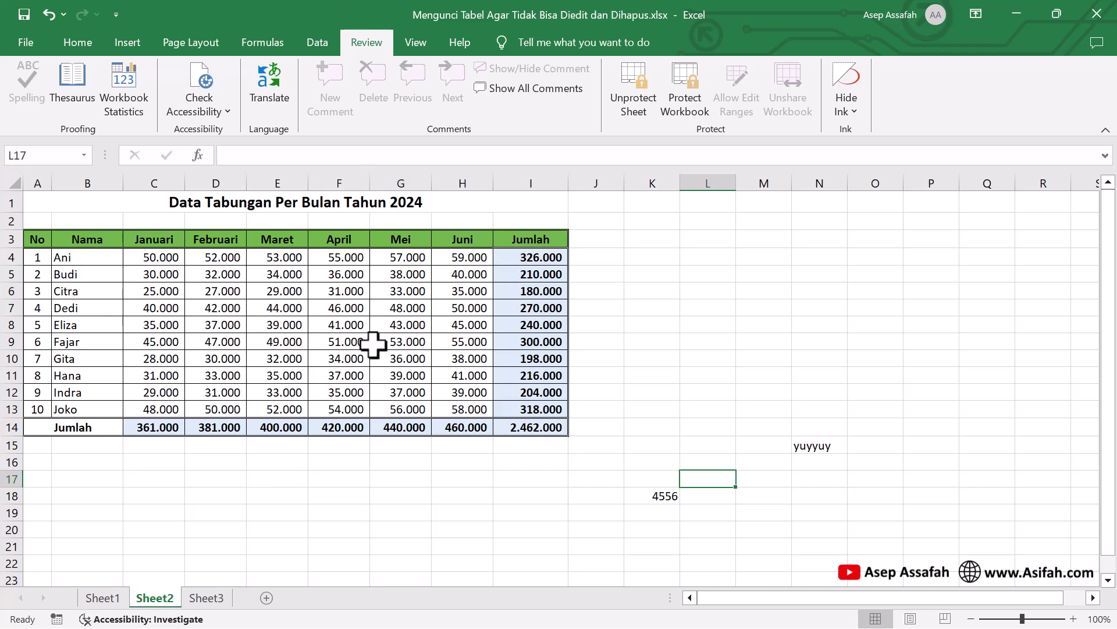
left_click(102, 598)
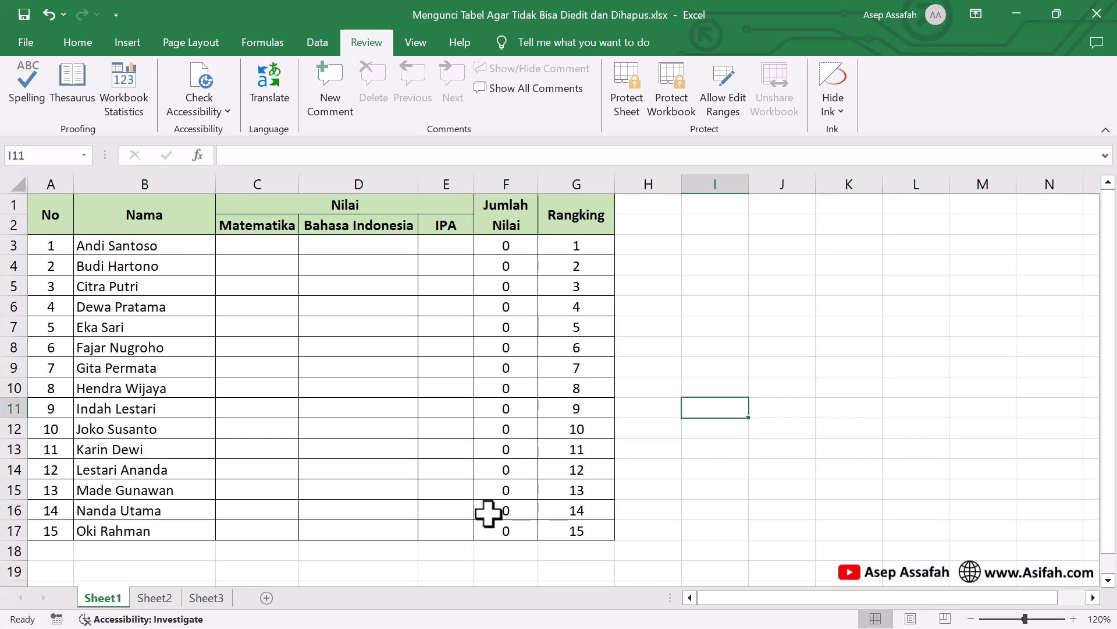
Point out the header rows, the No column and the Jumlah Nilai and Rangking columns
left_click_drag(52, 219, 532, 219)
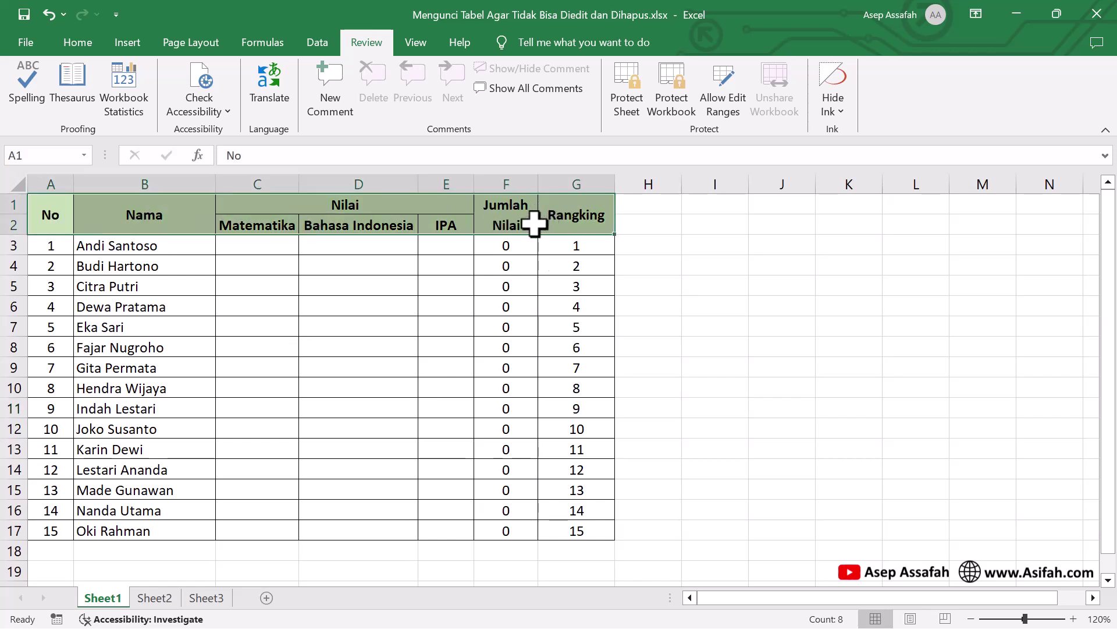
left_click_drag(43, 224, 38, 520)
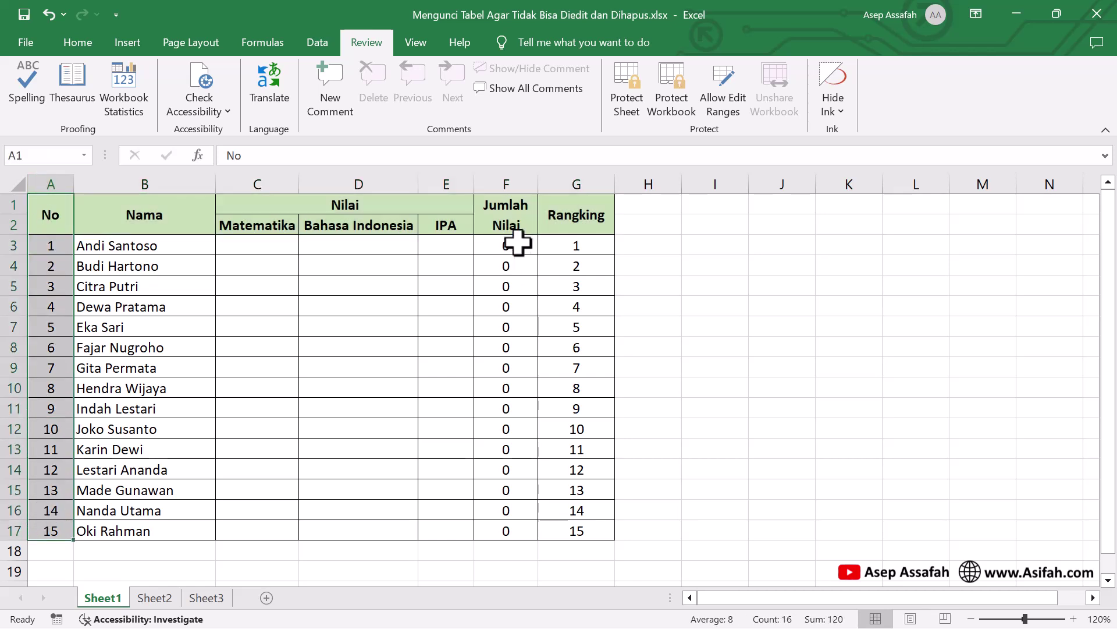
left_click_drag(512, 217, 579, 527)
Select the student name and score cells B3:E17
left_click(174, 247)
left_click_drag(173, 248, 464, 534)
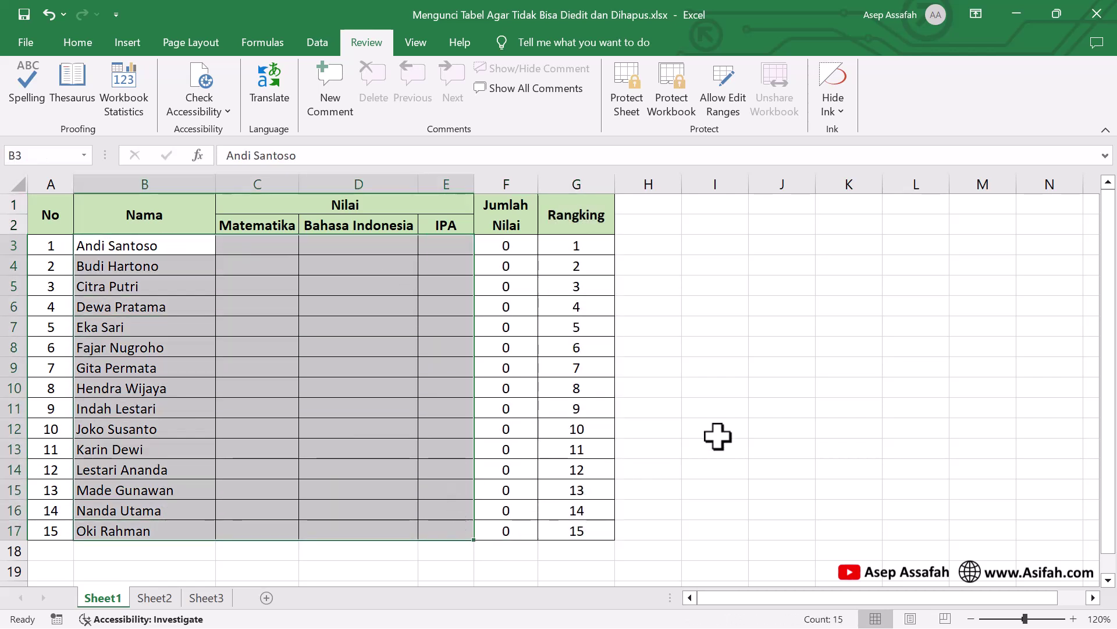
left_click(717, 433)
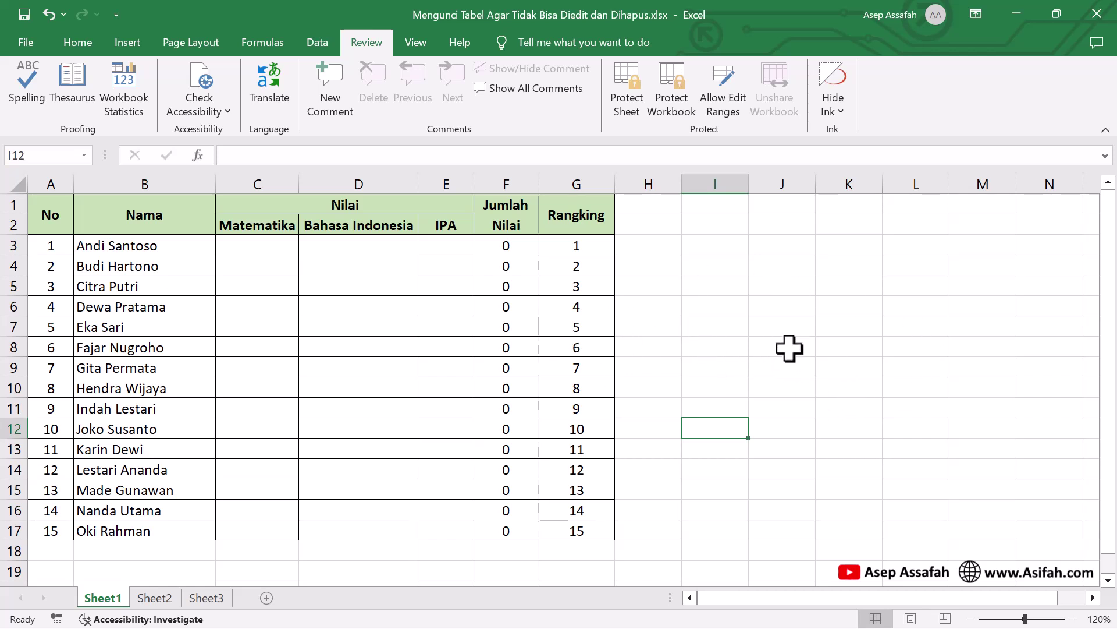
left_click_drag(182, 247, 443, 539)
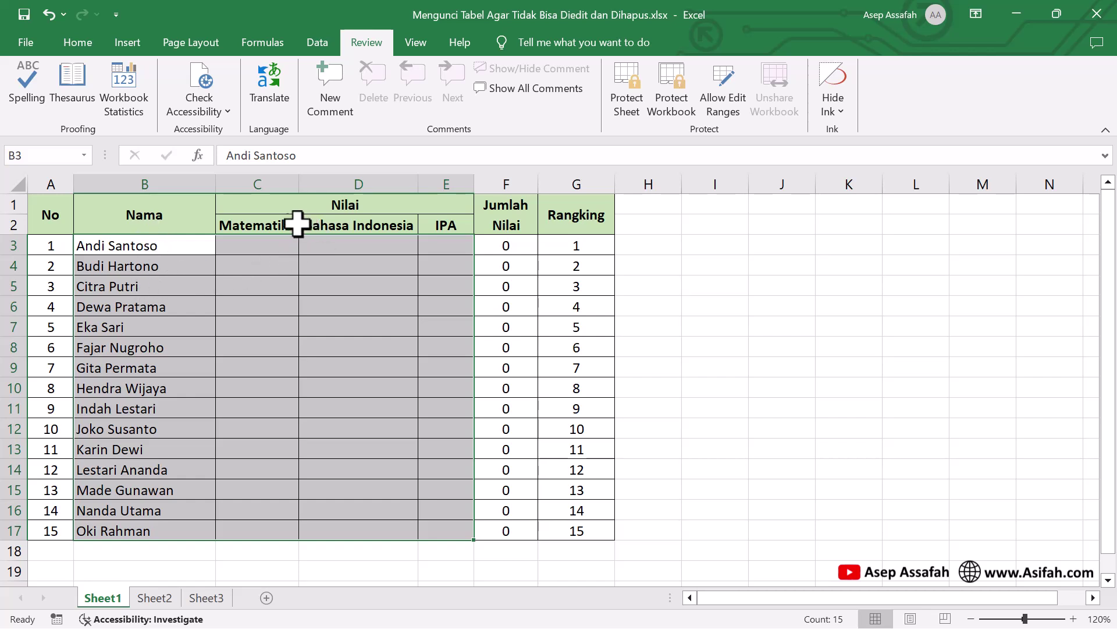
Untick Locked for the selected name and score cells in Format Cells, then deselect
right_click(224, 277)
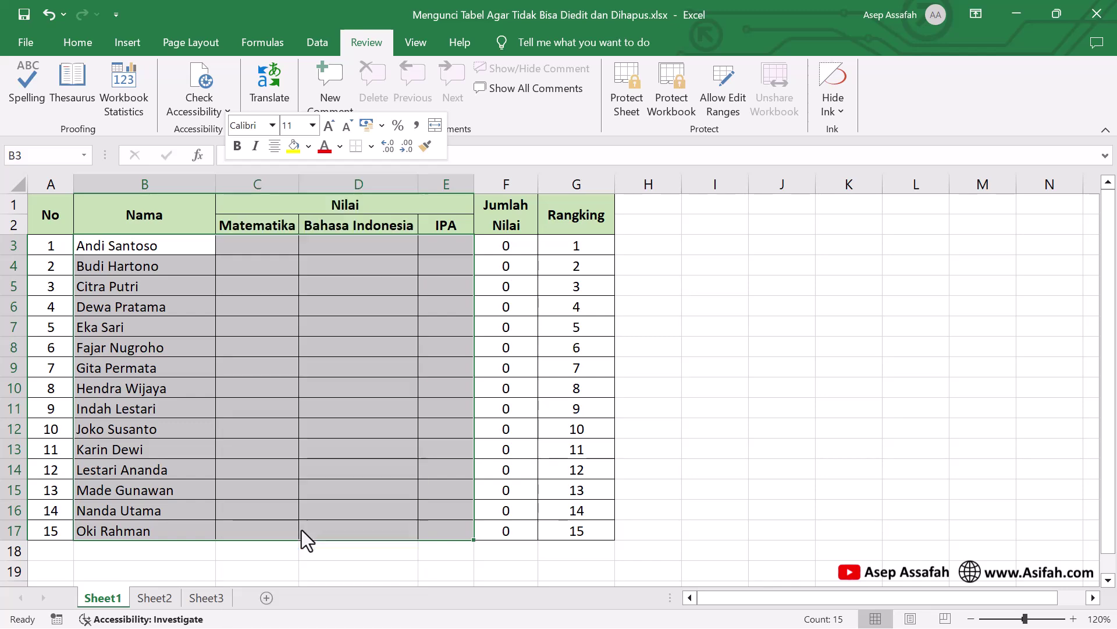
left_click(302, 530)
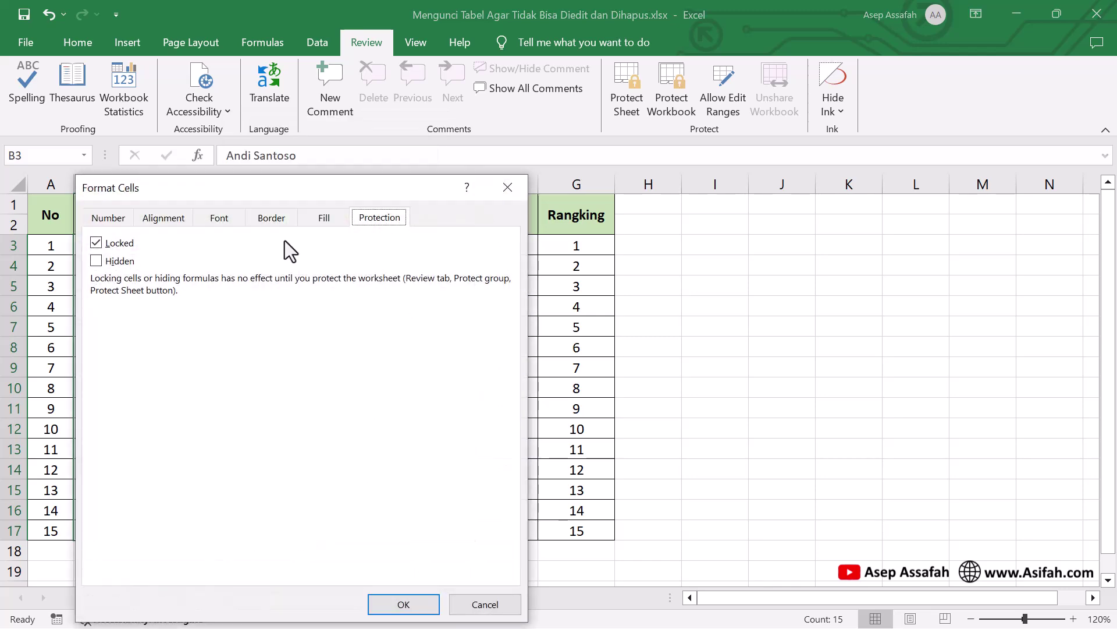
left_click_drag(187, 191, 662, 145)
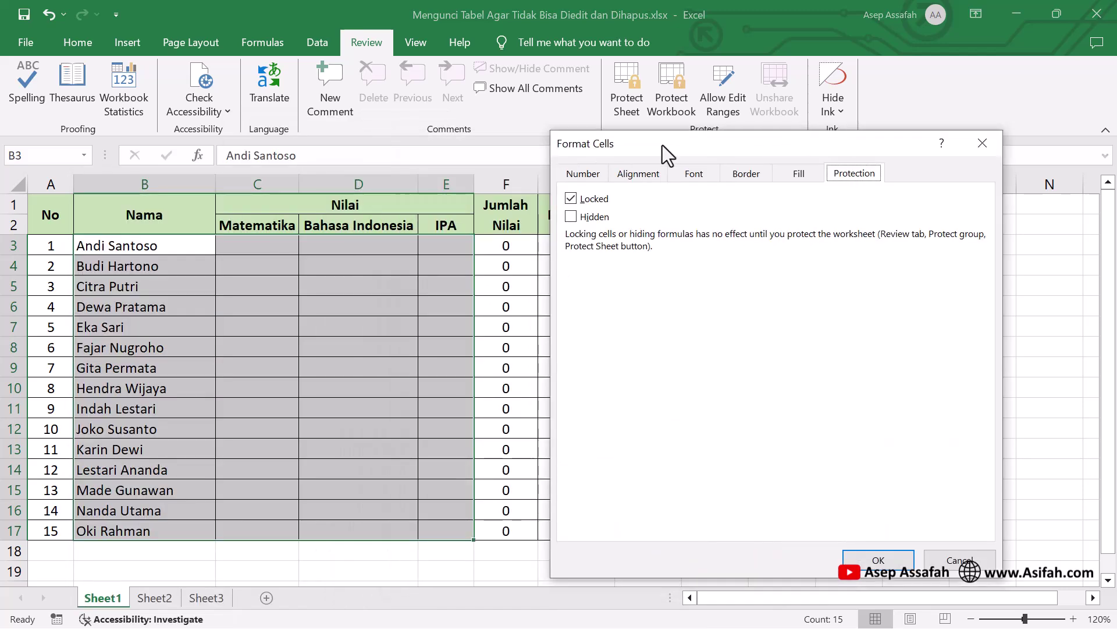
left_click(571, 198)
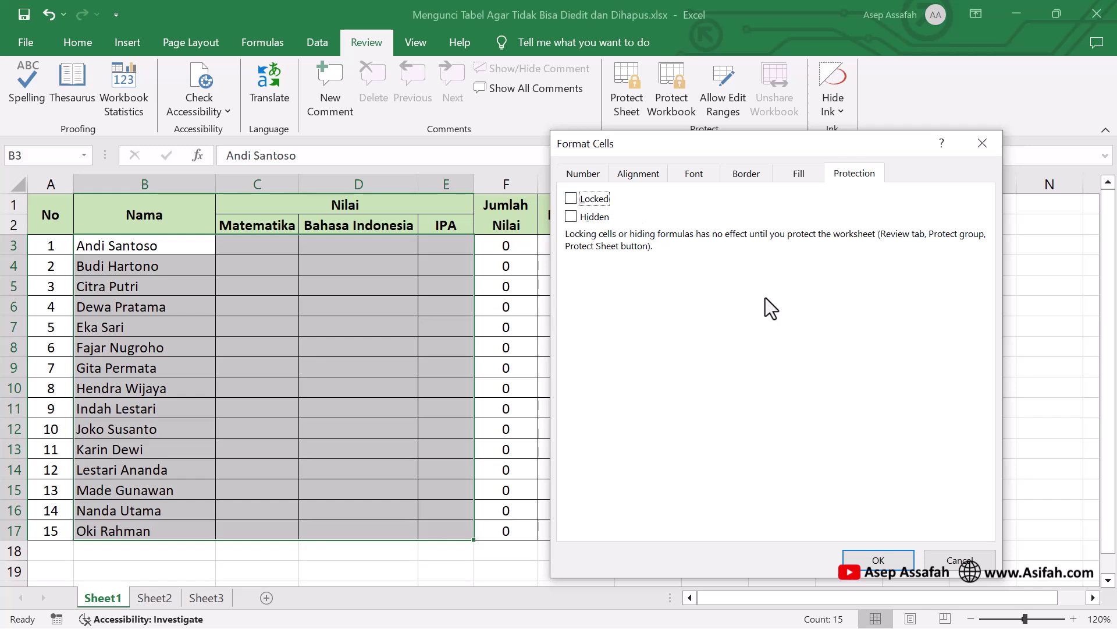
left_click(868, 564)
left_click(684, 434)
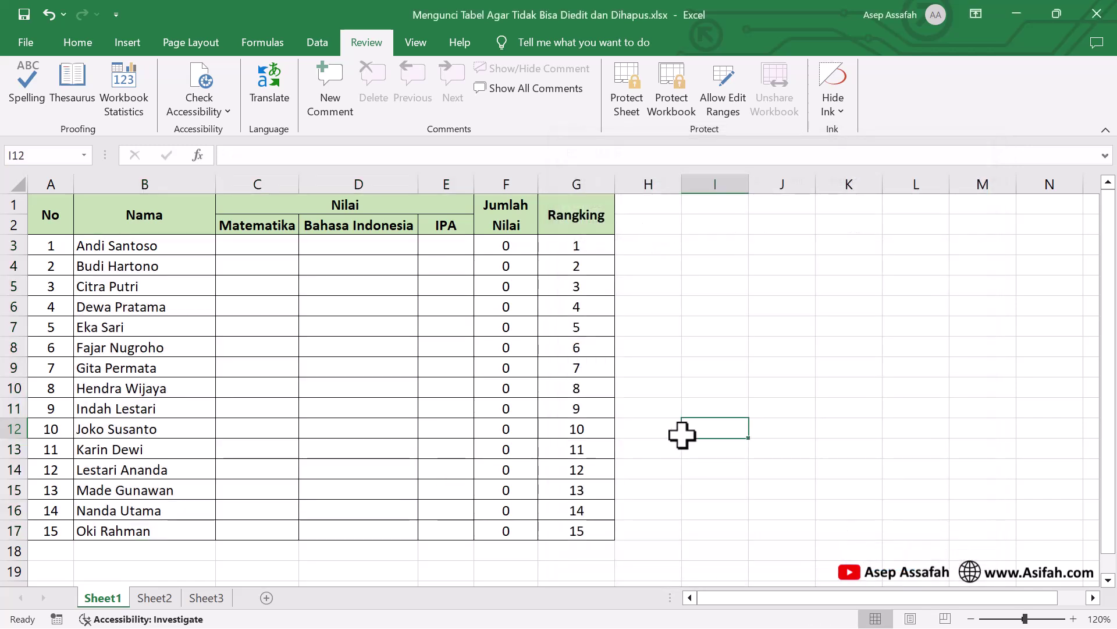
Protect Sheet1 with a password, allowing only unlocked cells to be selected, and confirm it
left_click(624, 100)
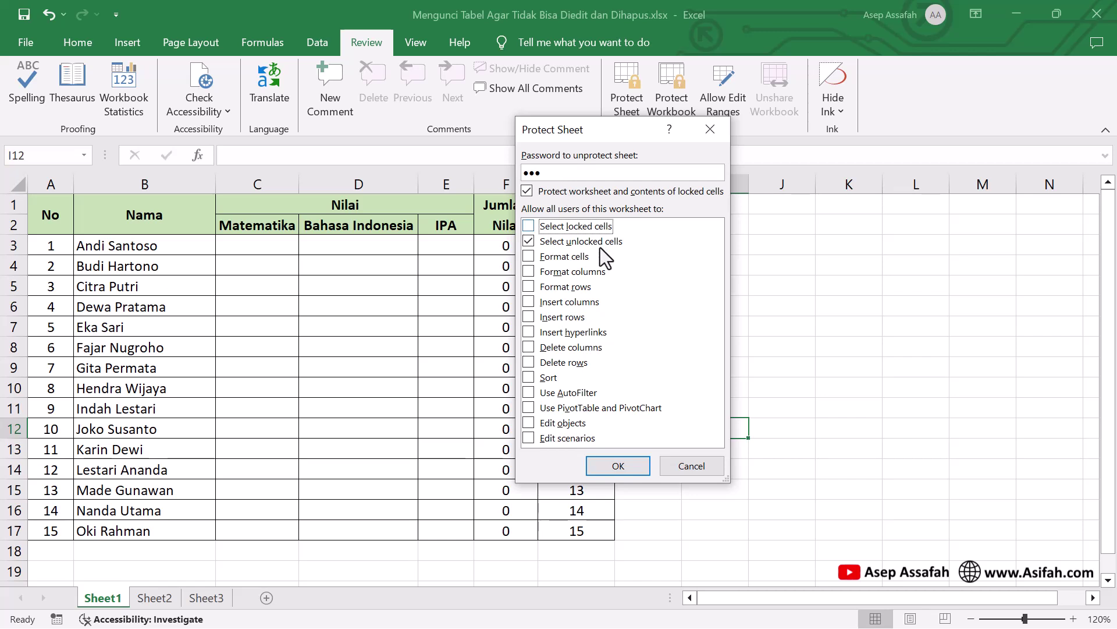
left_click(619, 466)
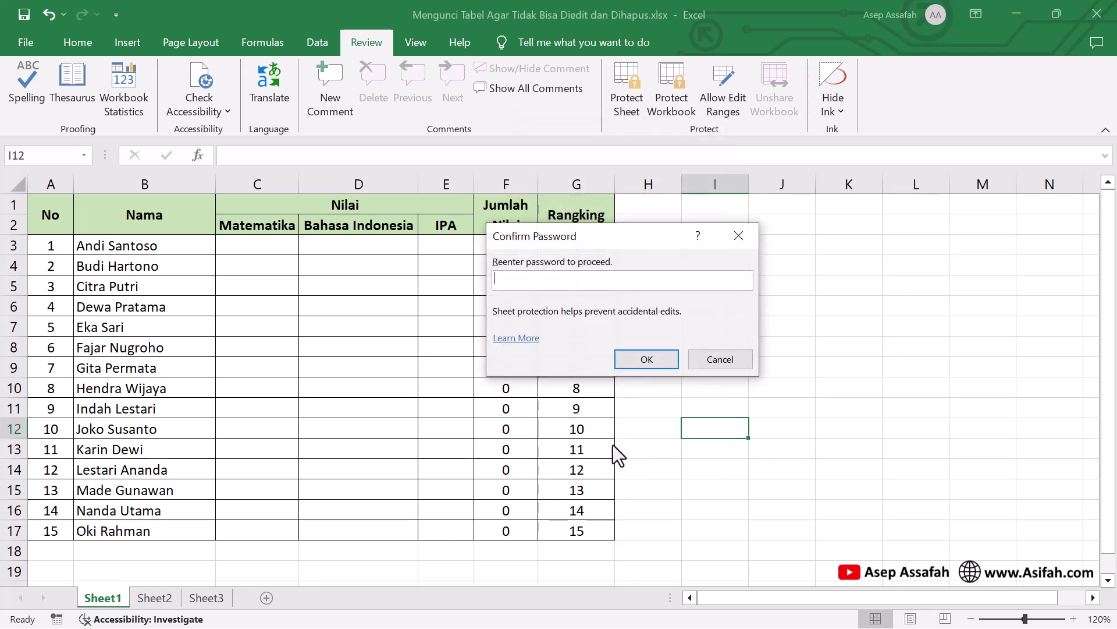
type("12")
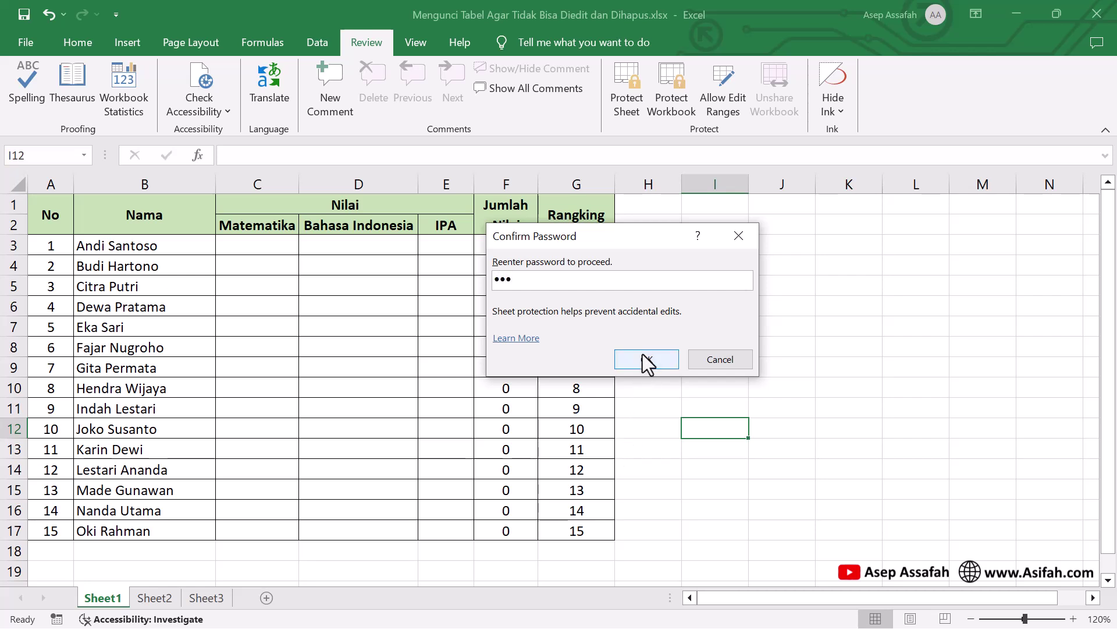
type("3")
left_click(642, 357)
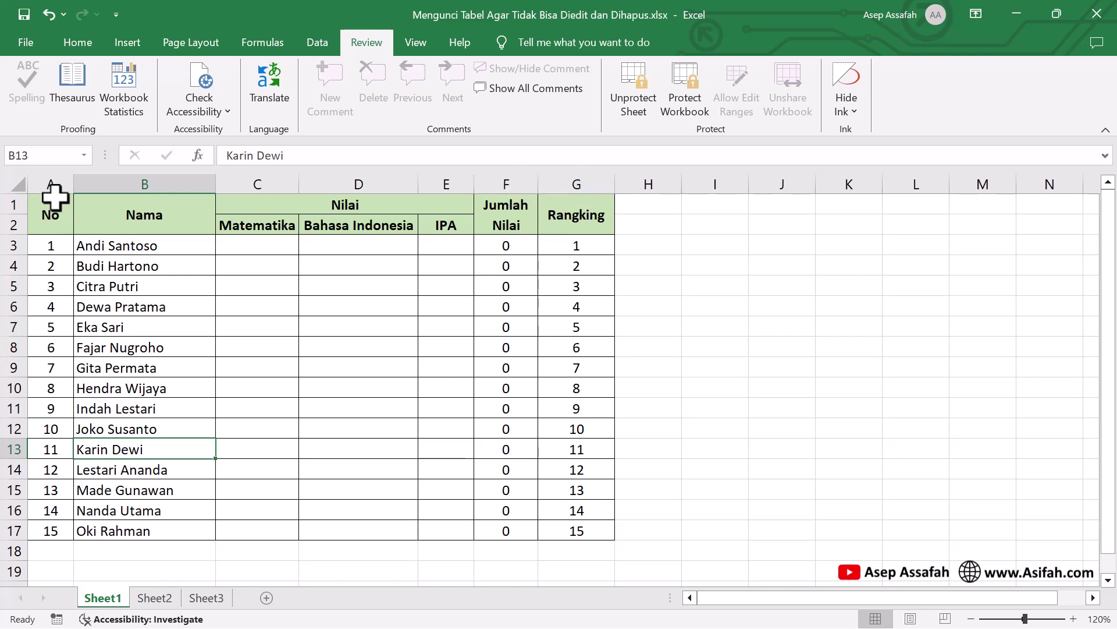
Check that name cells are selectable, then enter scores 90, 85, 80 in C3:E3
left_click(147, 243)
left_click(156, 285)
left_click(146, 348)
left_click(274, 245)
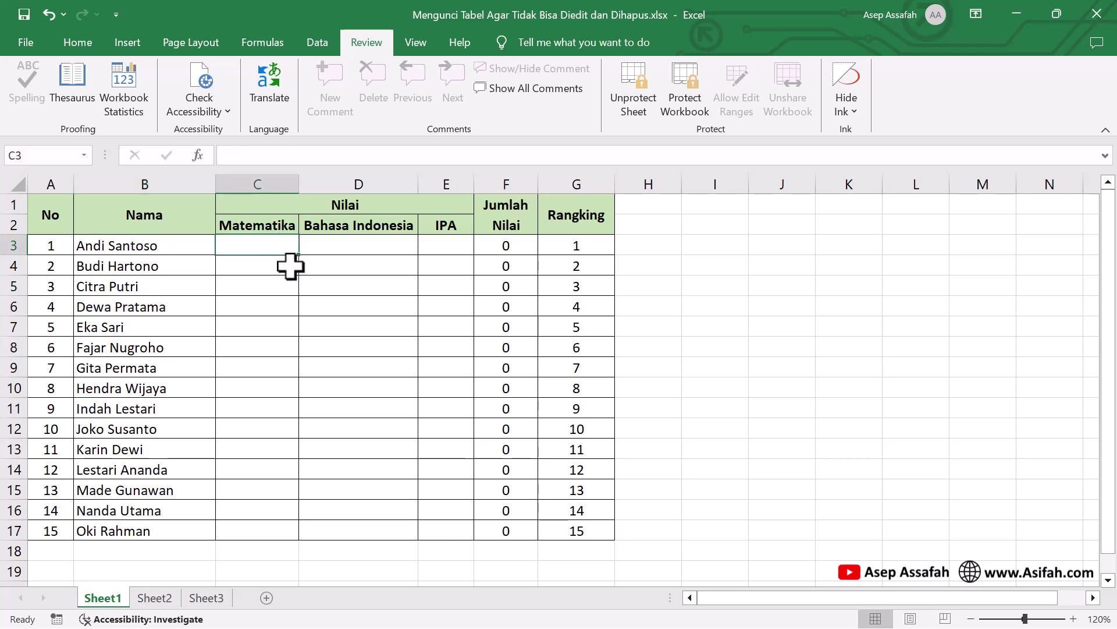
type("90")
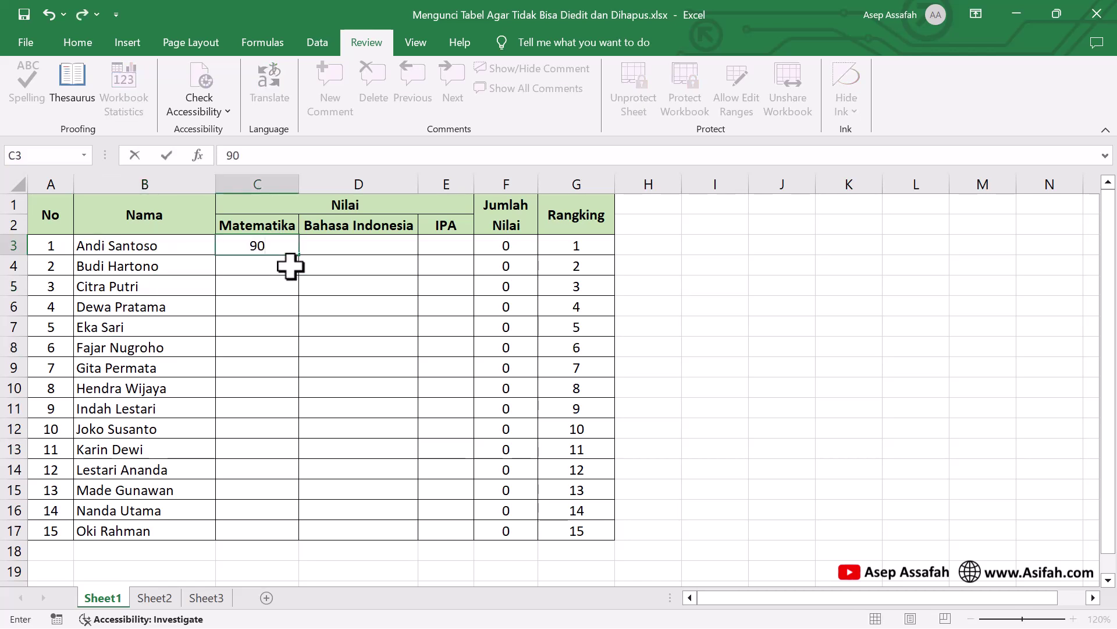
key("Tab")
type("85")
key("Tab")
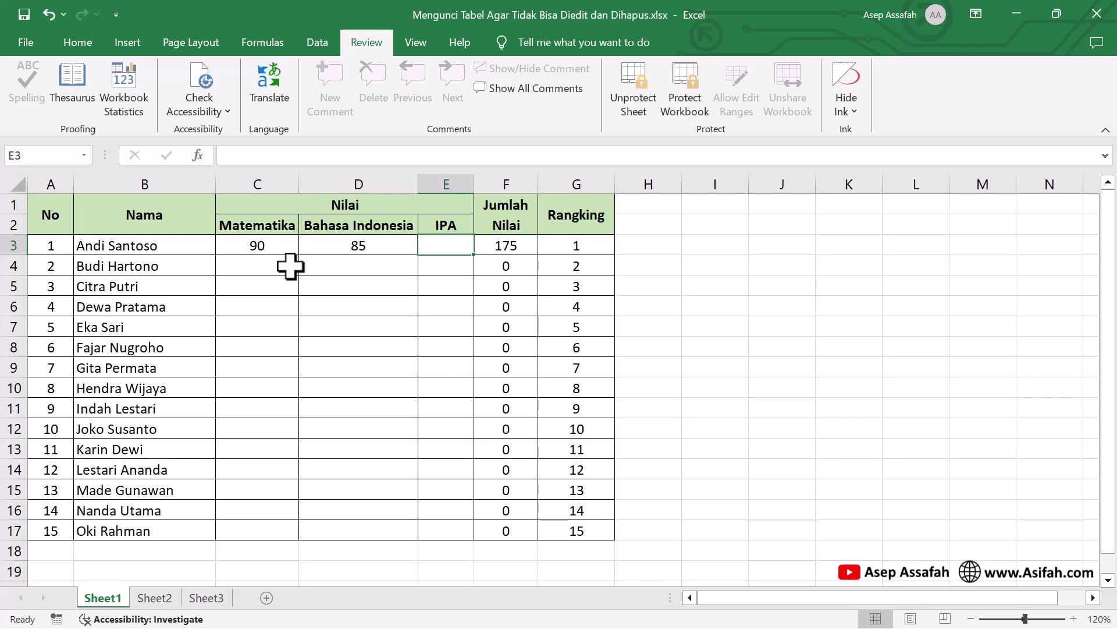
type("80")
key("Return")
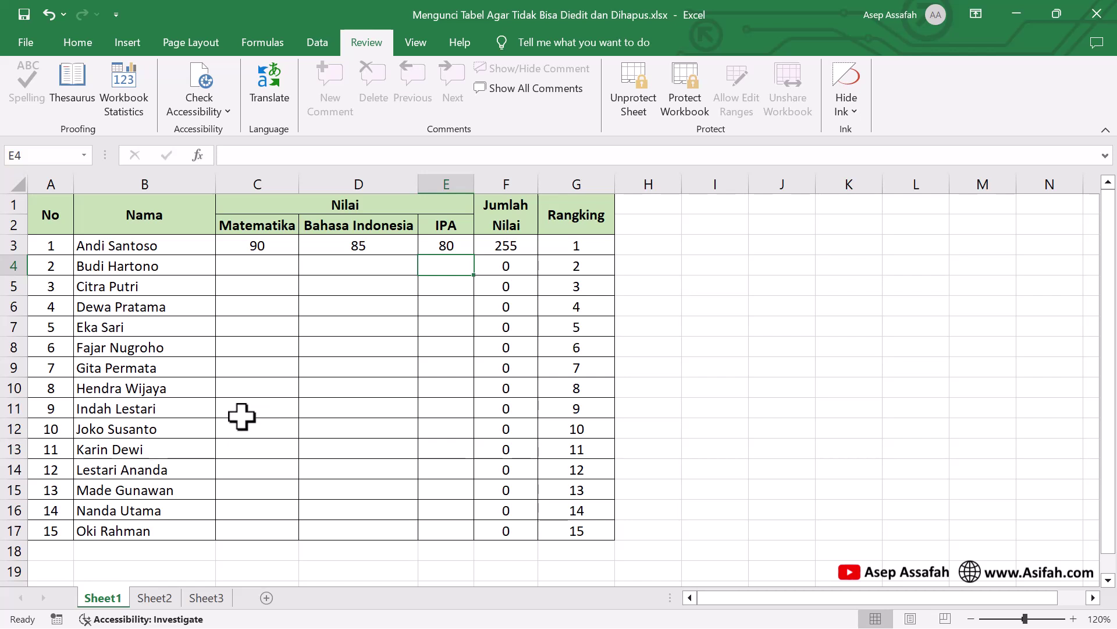
Enter scores 90, 95, 90 in C11:E11
left_click(261, 407)
type("90")
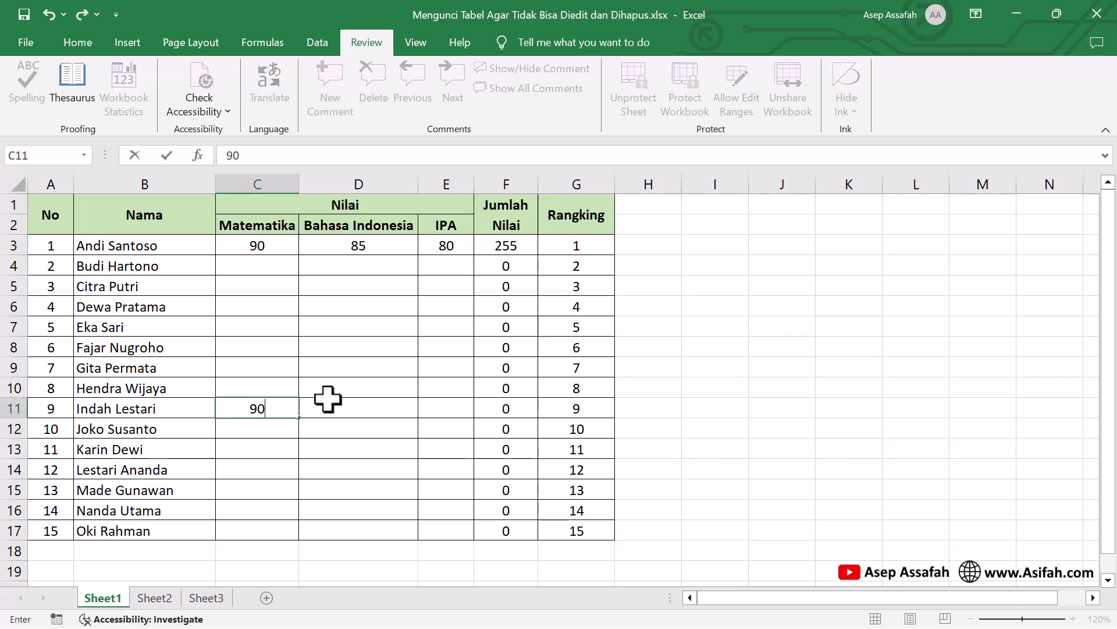
left_click(328, 399)
type("95")
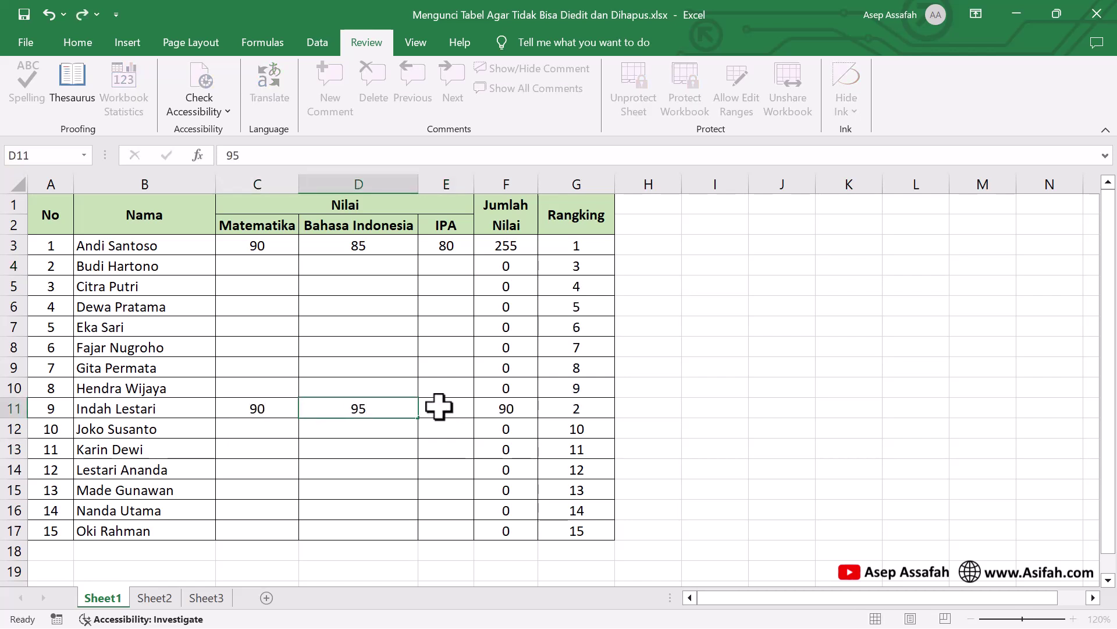
left_click(438, 406)
type("90")
left_click(428, 445)
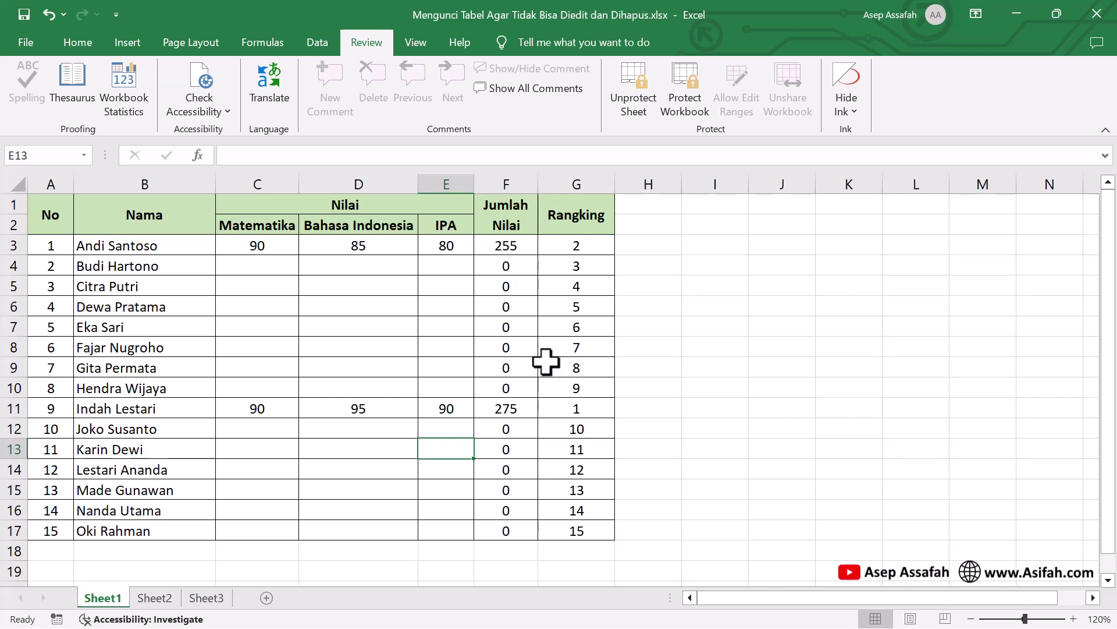
Enter scores 80, 90, 85 in C14:E14
left_click(262, 469)
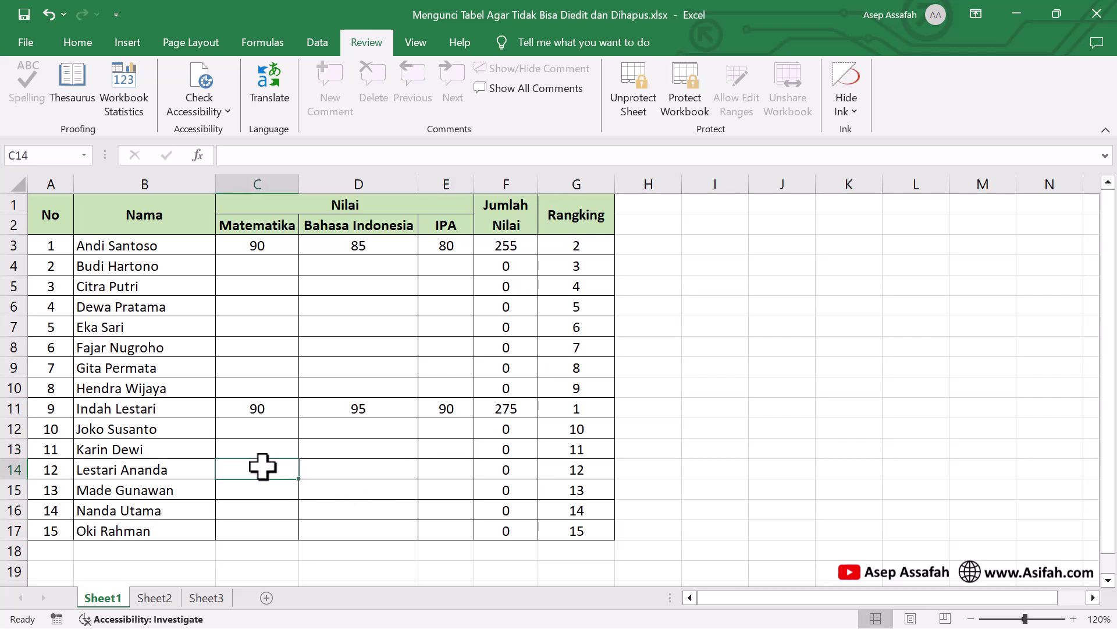
type("80")
left_click(334, 468)
type("90")
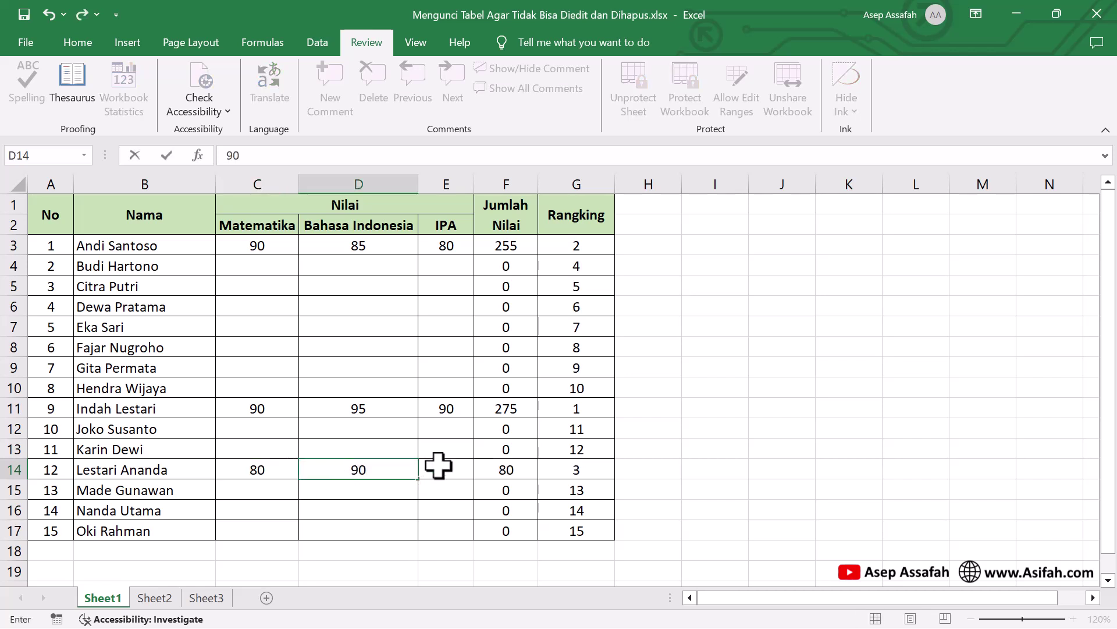
left_click(437, 464)
type("84")
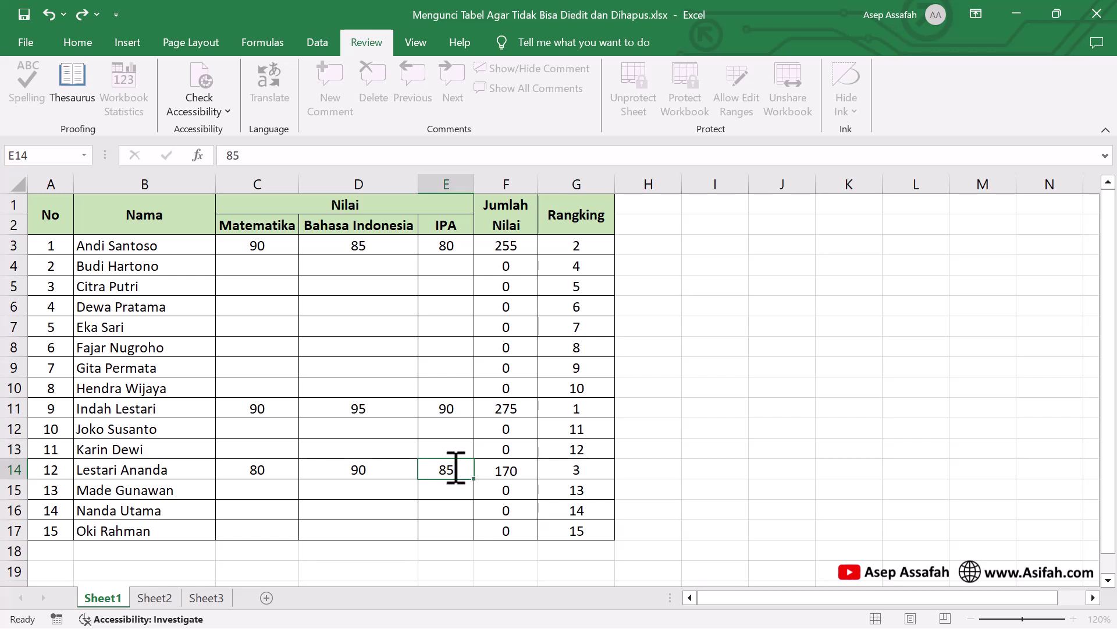
key("Return")
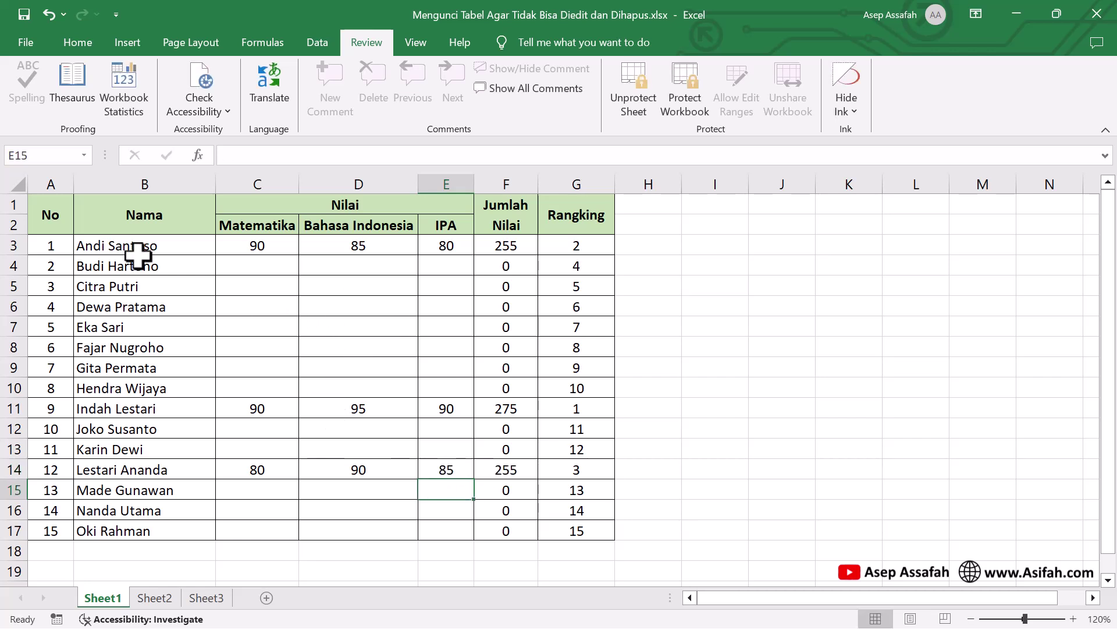
Delete the student names in cells B16 and B12
mouse_move(145, 242)
left_mouse_down()
mouse_move(431, 402)
mouse_move(431, 483)
mouse_move(443, 490)
left_mouse_up()
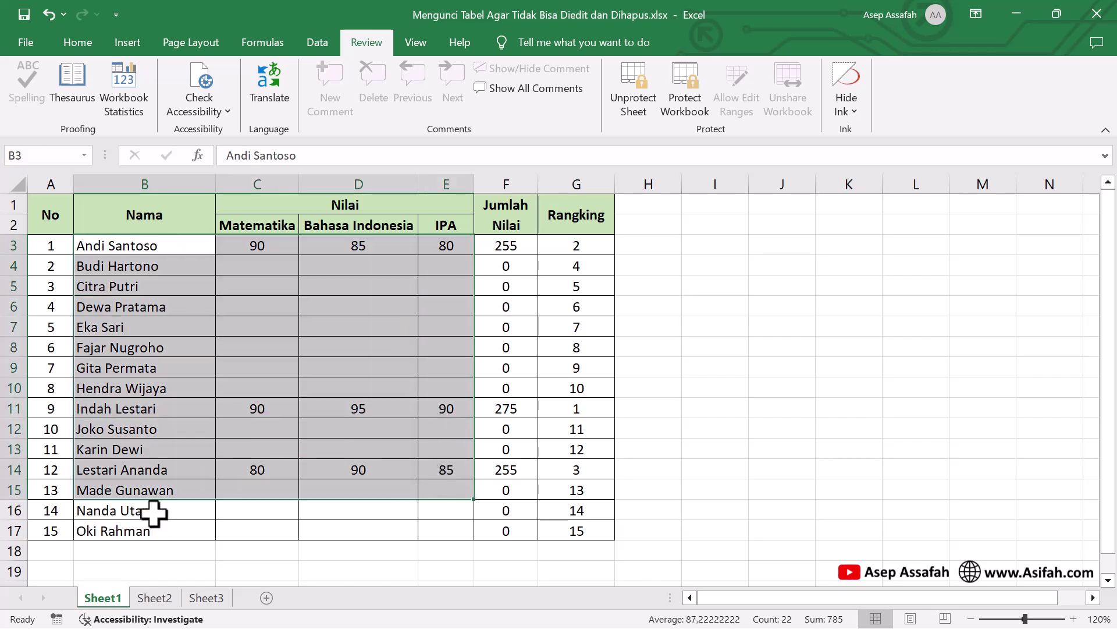
left_click(153, 512)
key("Delete")
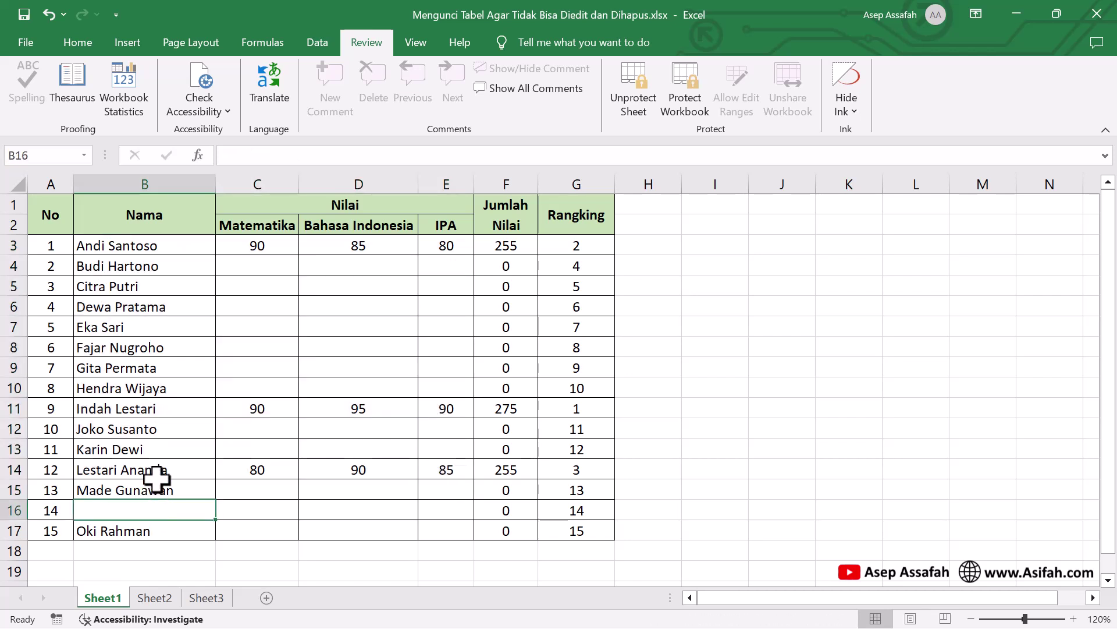
left_click(154, 429)
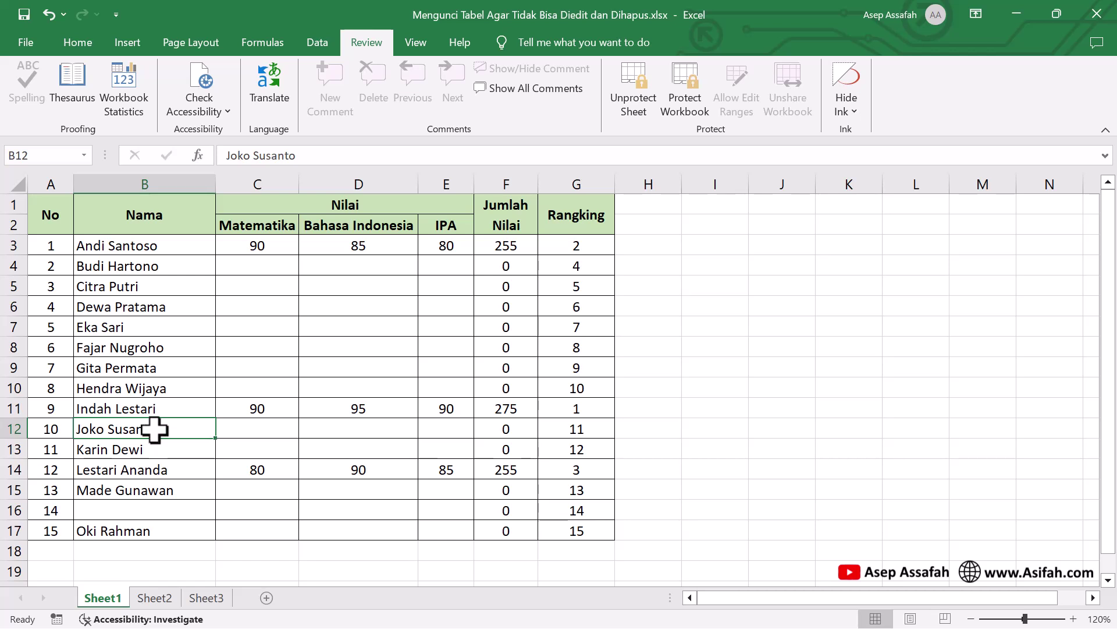
key("Delete")
Highlight the editable range B3:E17 to show which cells remain unlocked
left_click_drag(182, 249, 446, 531)
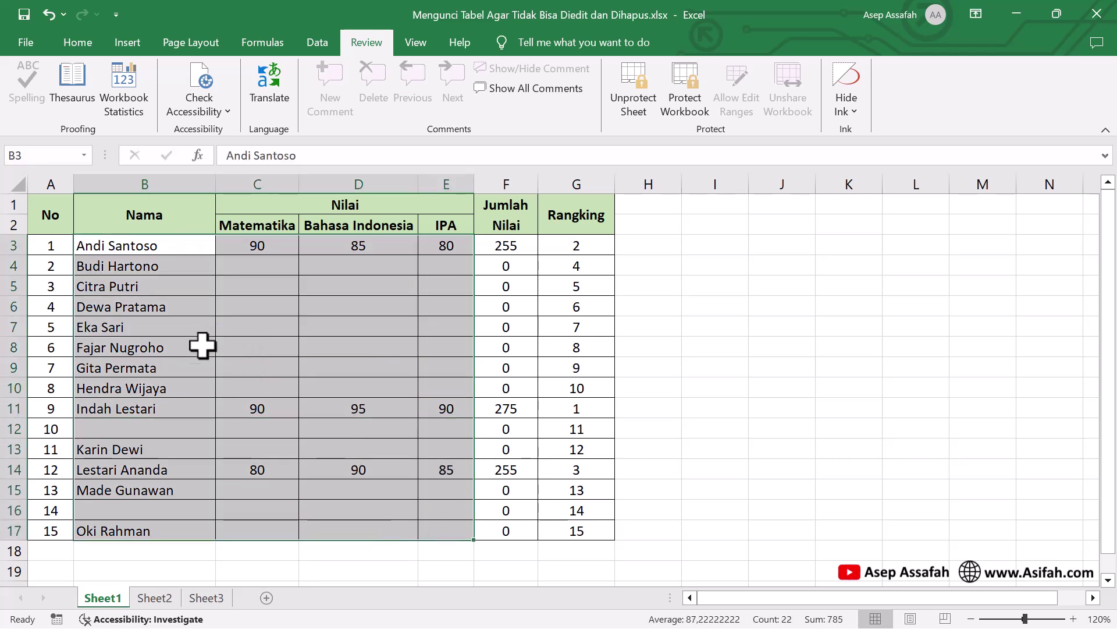
left_click(265, 331)
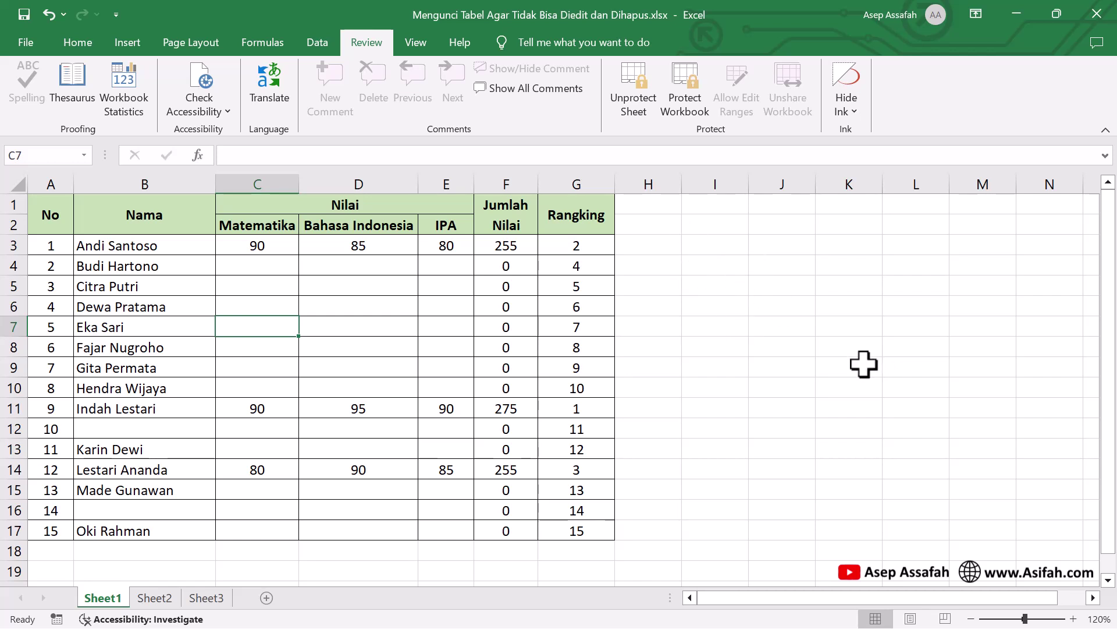
left_click_drag(175, 245, 433, 528)
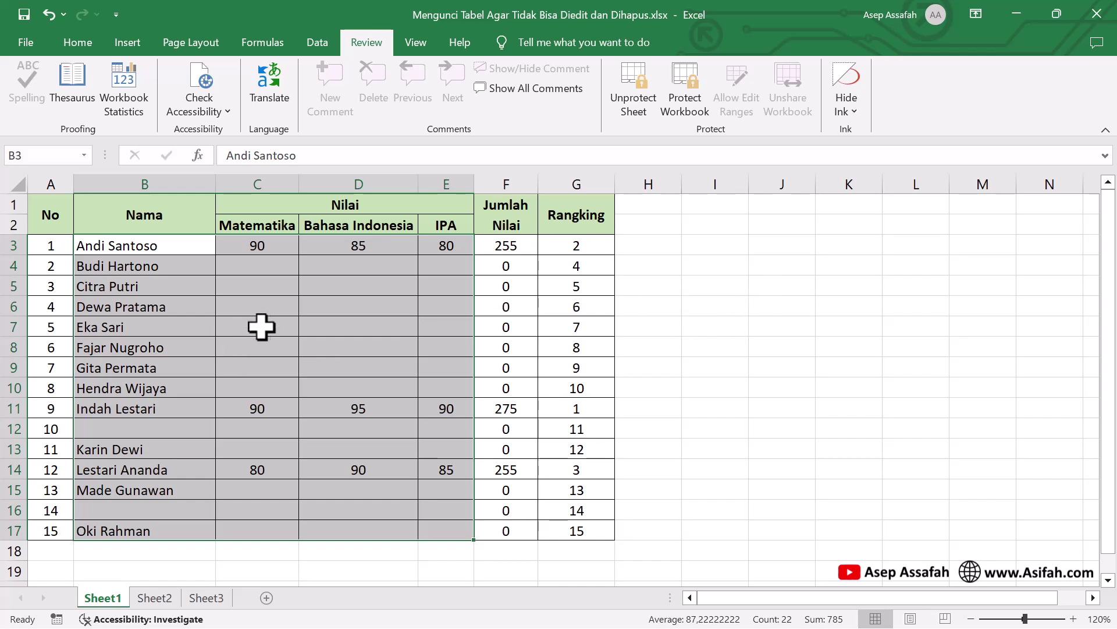
left_click(139, 263)
left_click_drag(144, 247, 452, 526)
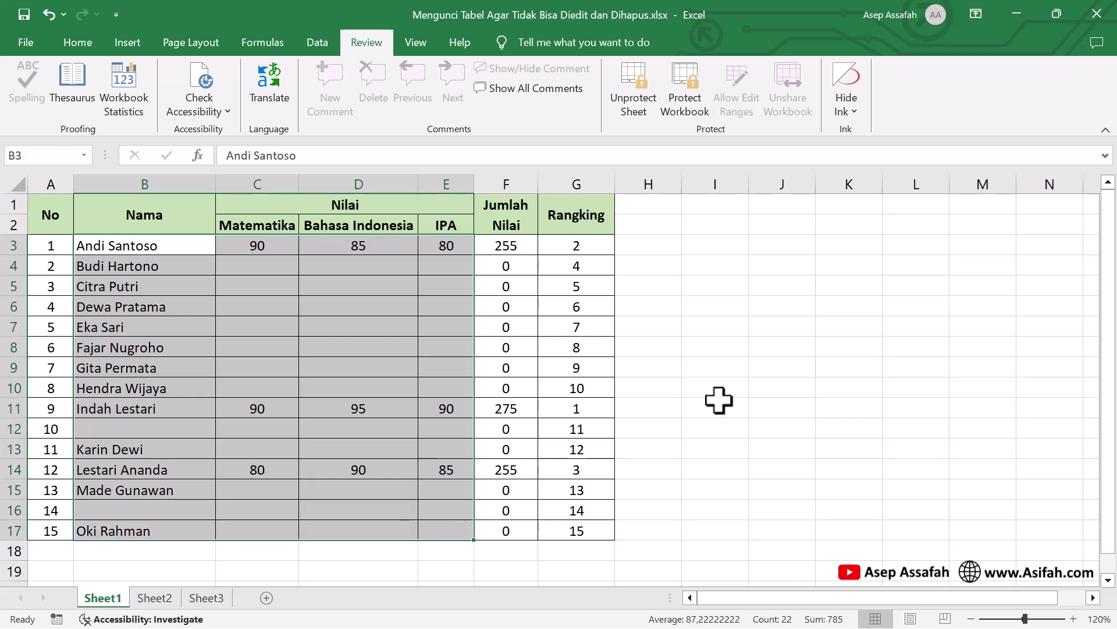